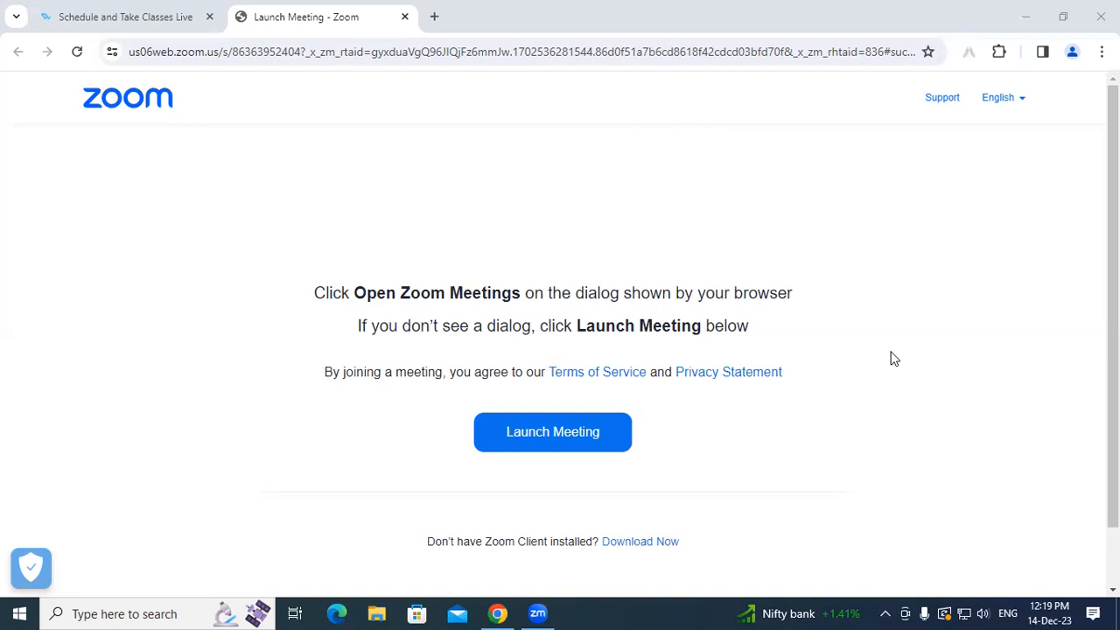
- Minimize Chrome's Zoom launch page to reveal the Windows desktop with Win+D
key("super+d")
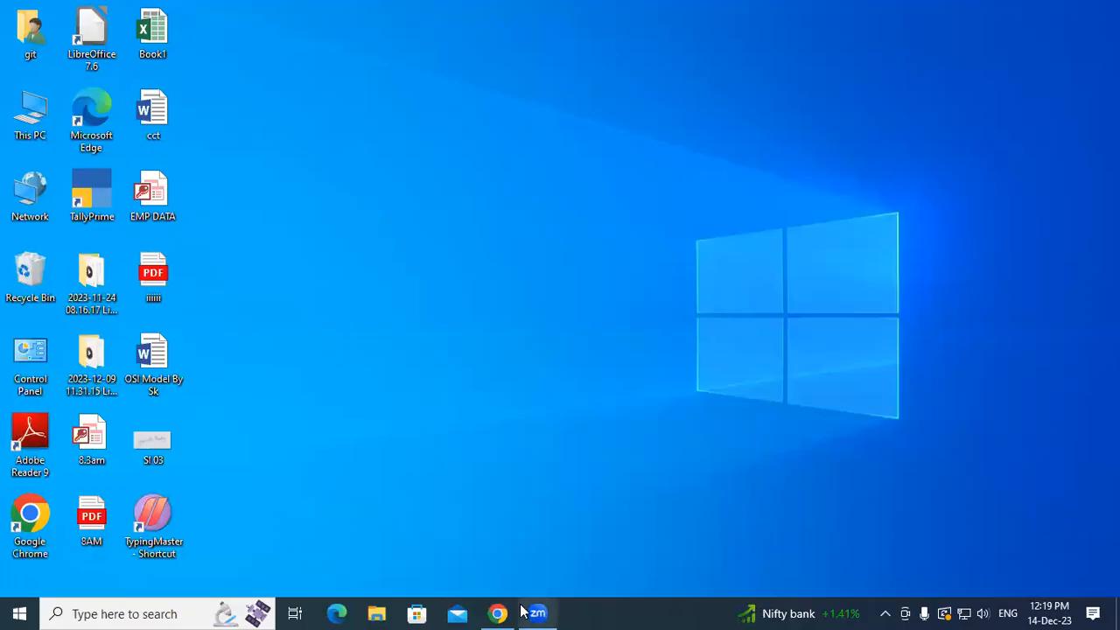
- Refresh the Windows desktop repeatedly from its right-click menu
right_click(532, 69)
left_click(578, 117)
right_click(578, 117)
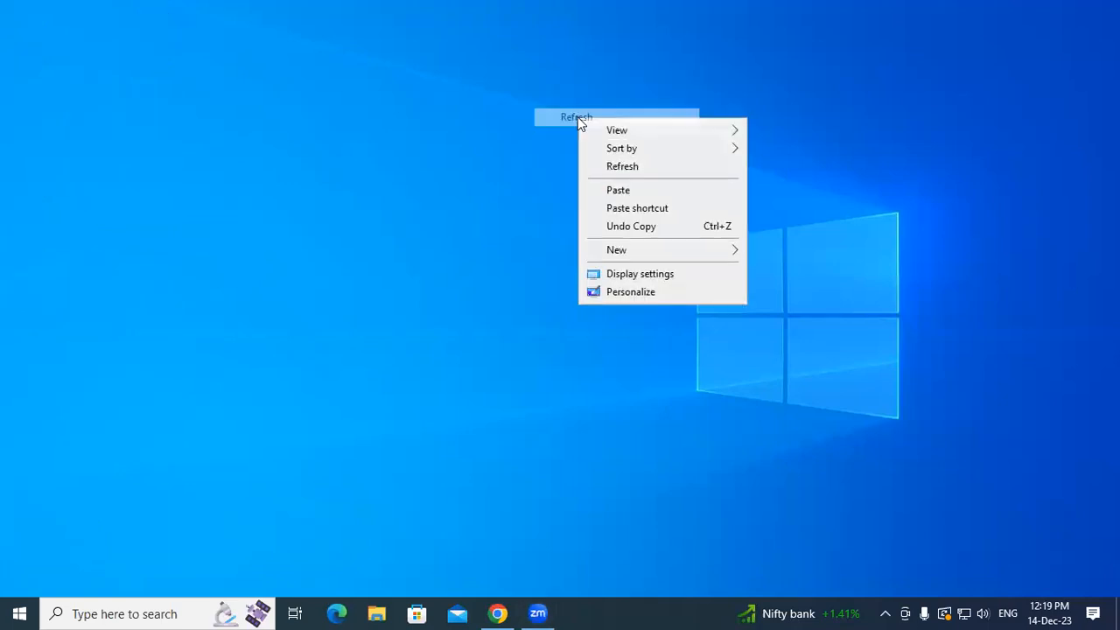
left_click(630, 167)
right_click(630, 167)
left_click(672, 216)
right_click(425, 110)
left_click(471, 156)
right_click(470, 156)
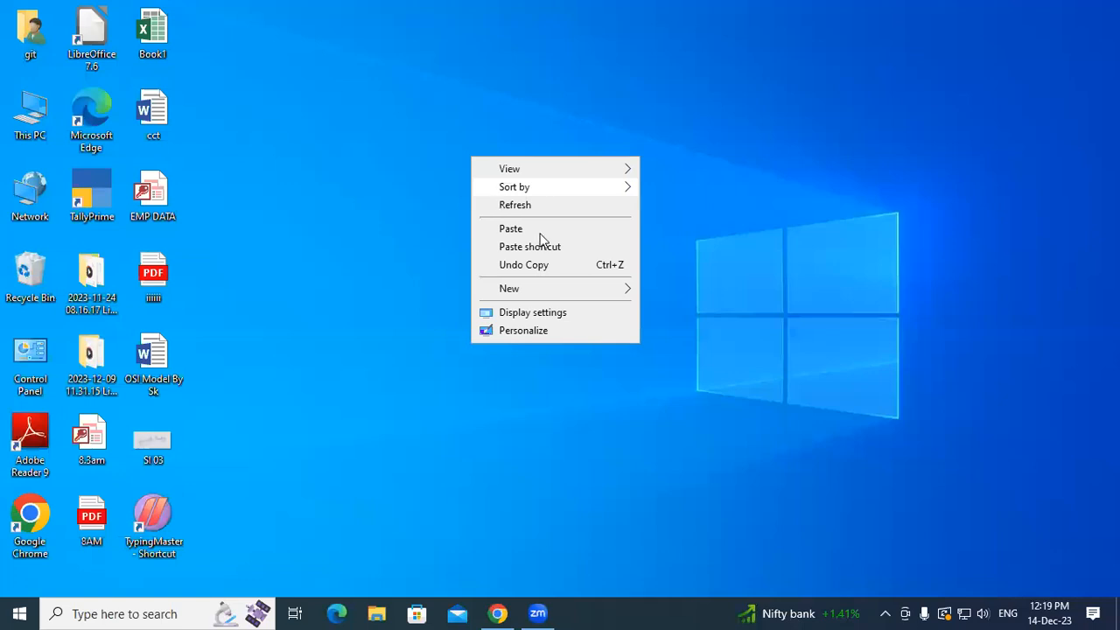
right_click(495, 182)
right_click(544, 238)
left_click(573, 285)
right_click(497, 189)
left_click(534, 240)
right_click(535, 236)
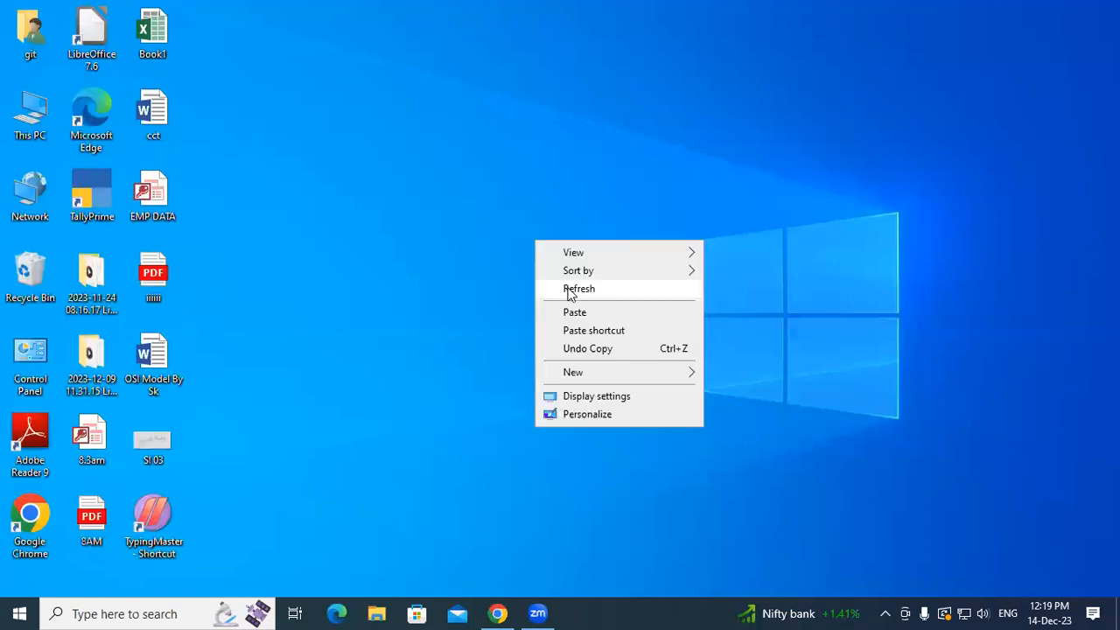
left_click(568, 288)
right_click(569, 288)
left_click(604, 346)
right_click(521, 213)
left_click(558, 263)
right_click(554, 257)
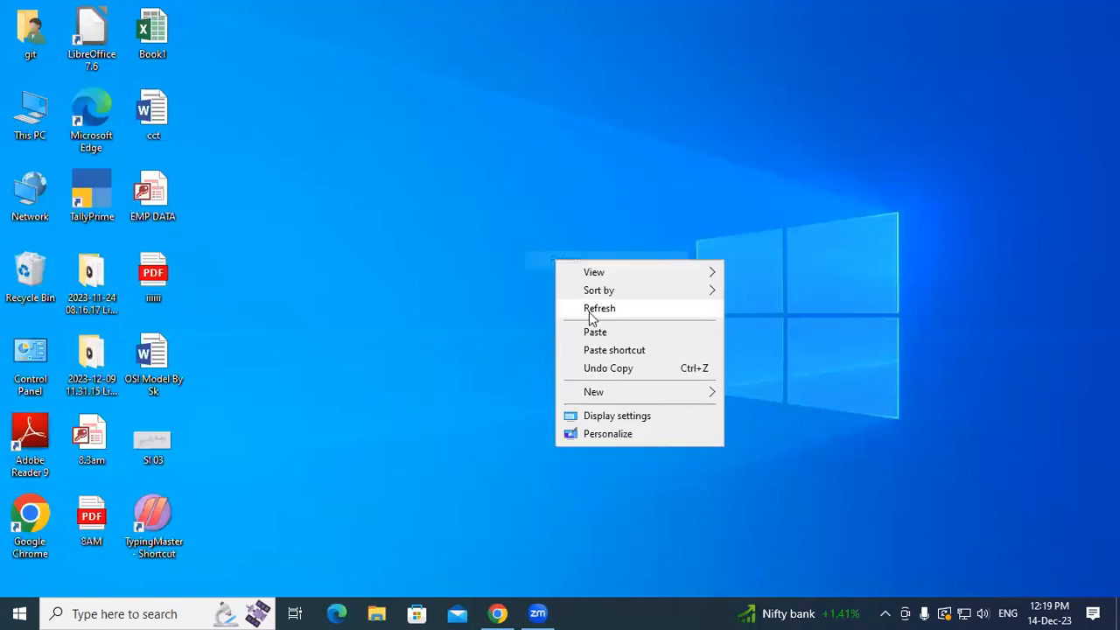
left_click(595, 310)
right_click(597, 311)
left_click(639, 361)
right_click(491, 172)
left_click(532, 218)
right_click(530, 216)
left_click(564, 266)
right_click(566, 254)
left_click(588, 302)
right_click(530, 190)
left_click(573, 242)
right_click(572, 241)
left_click(603, 292)
right_click(508, 157)
left_click(554, 210)
right_click(556, 213)
left_click(594, 262)
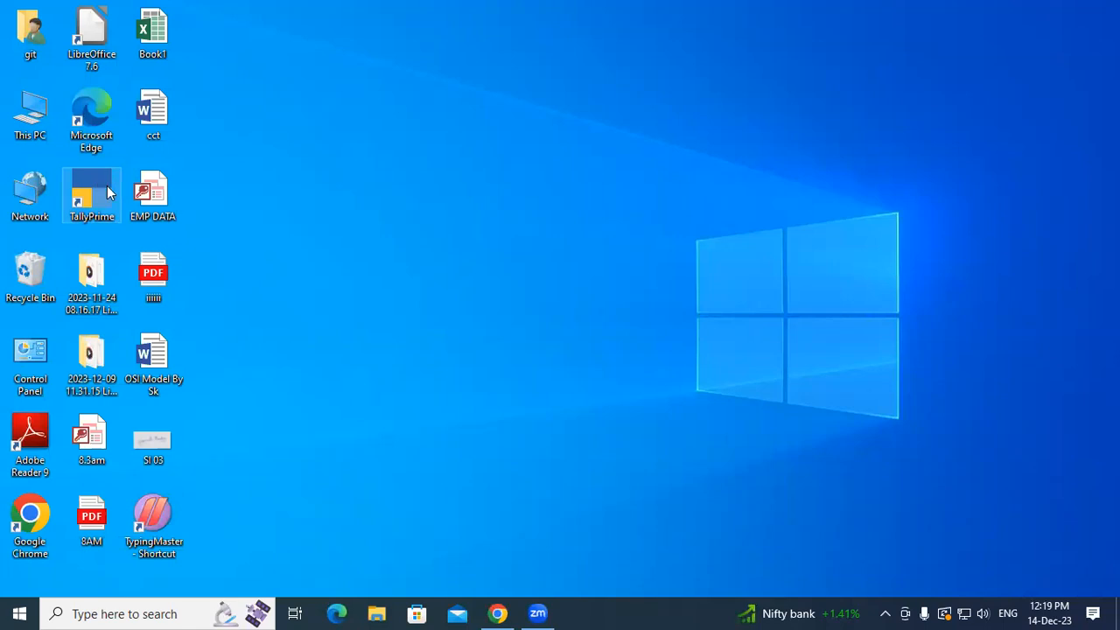
- Launch TallyPrime from its desktop shortcut and continue in Educational Mode
right_click(109, 192)
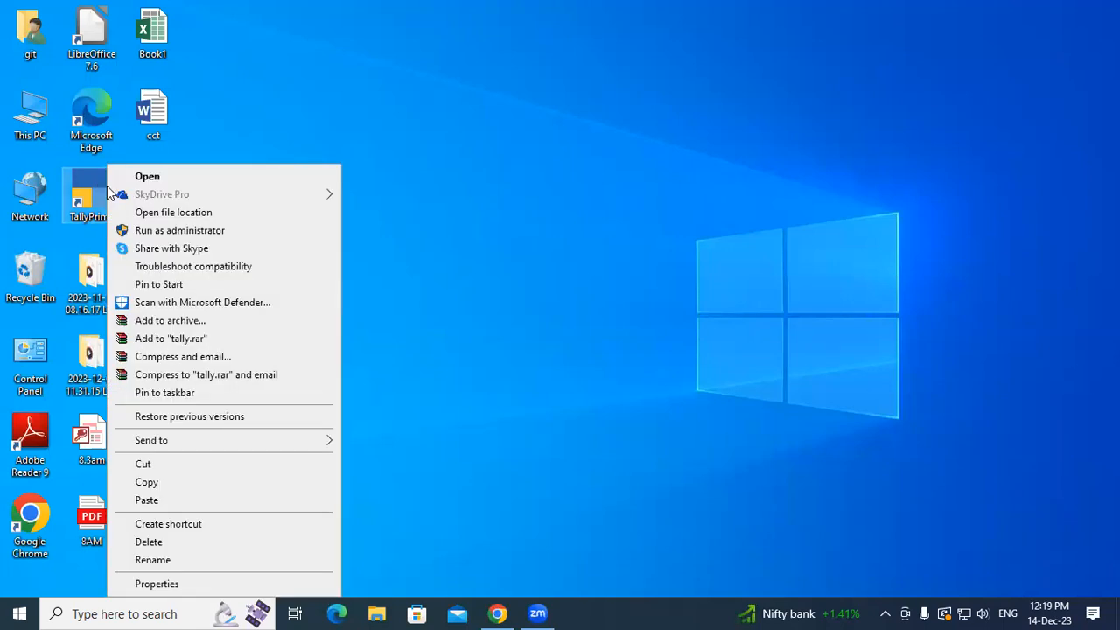
left_click(147, 178)
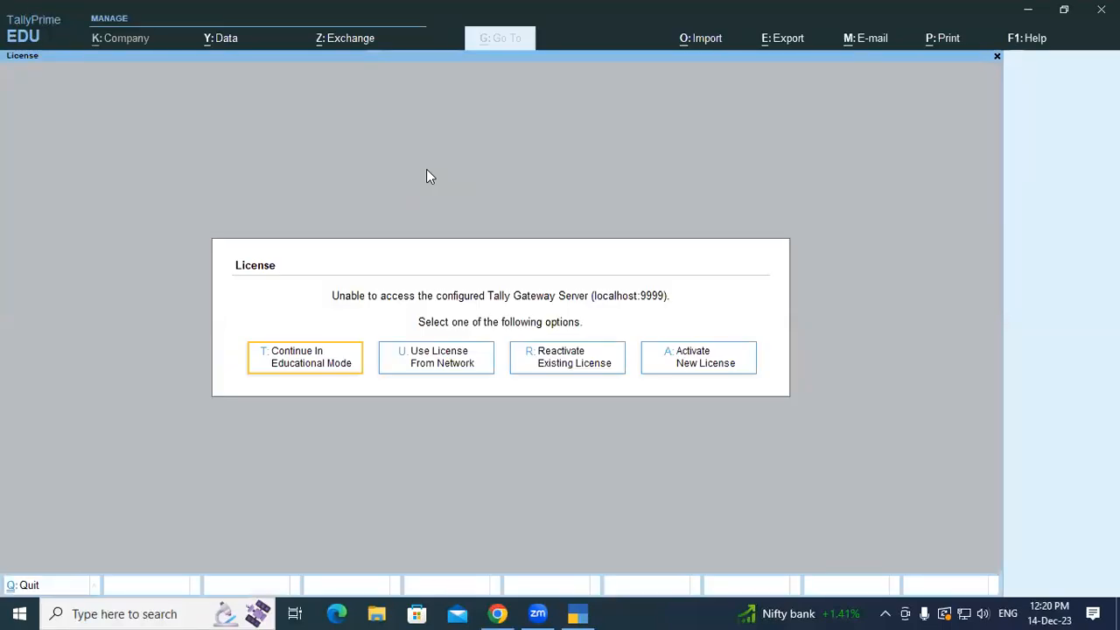
key("Return")
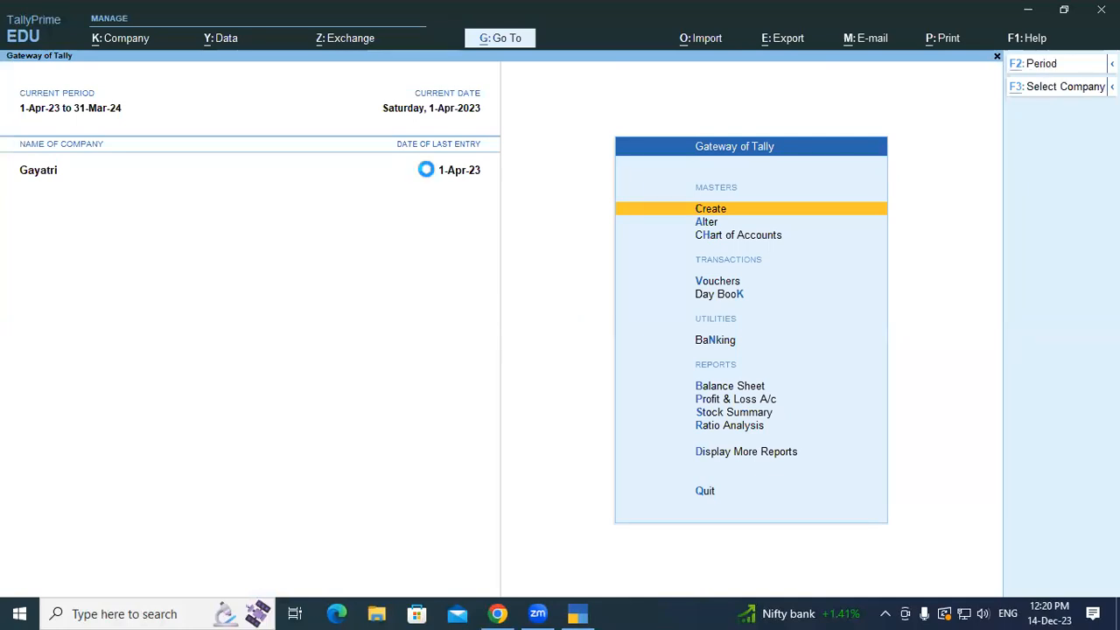
- Load Gayatri Computer Pvt.Ltd from the 11AM Tally folder on drive D
key("F3")
key("Up")
key("Up")
key("Return")
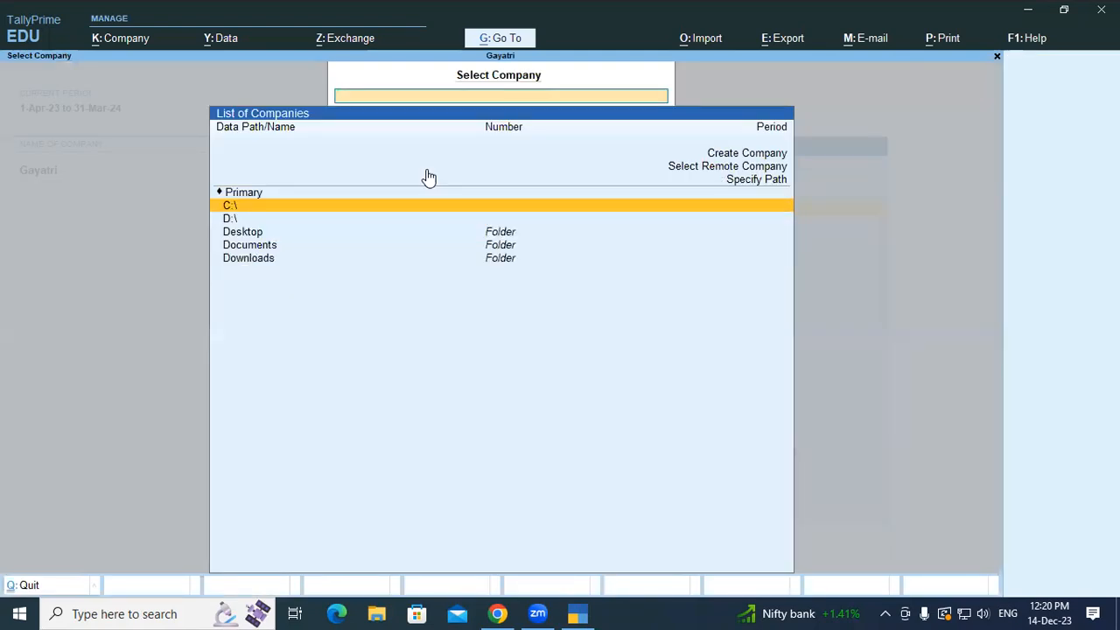
key("Down")
key("Return")
key("Down")
key("Down")
key("Return")
key("Return")
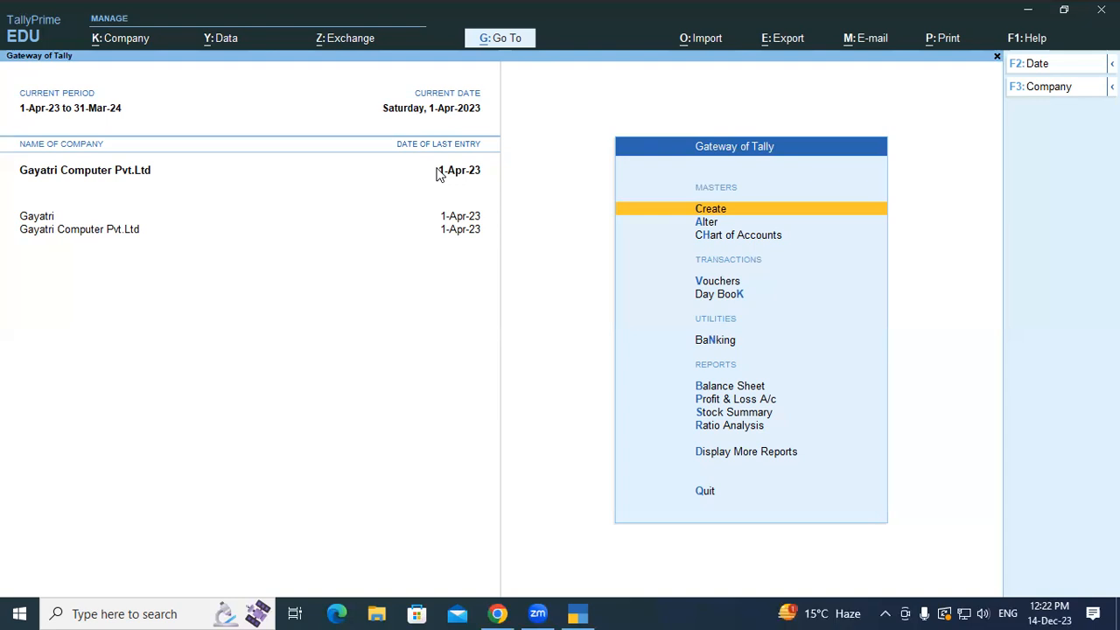
- Start a Purchase voucher and enter supplier invoice number 756
key("Down")
key("Down")
key("Down")
key("Return")
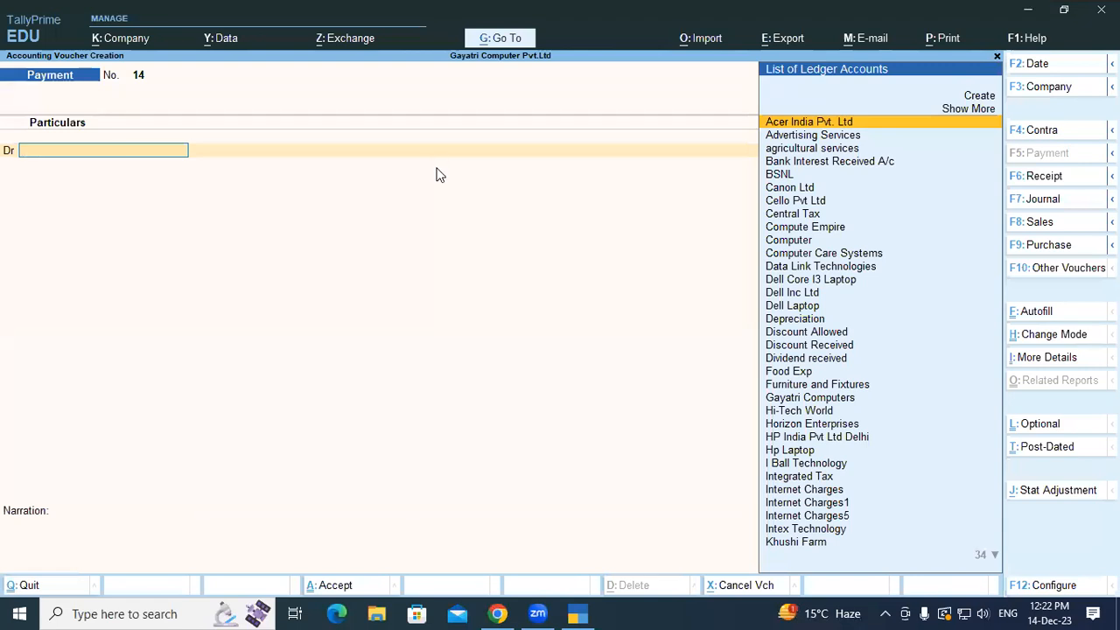
key("F9")
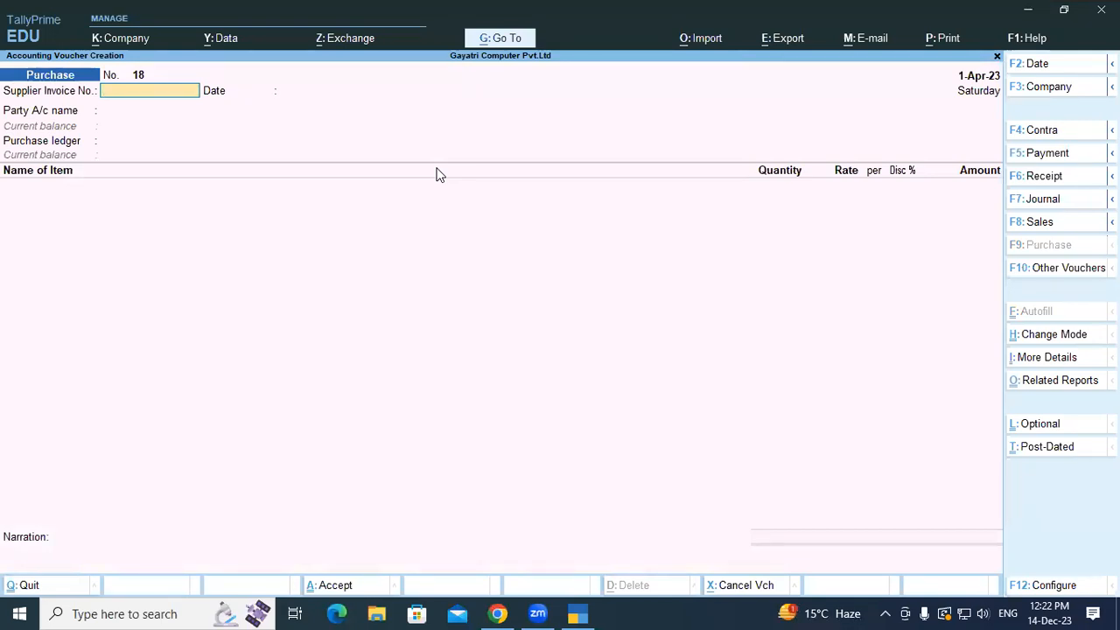
type("756")
key("Return")
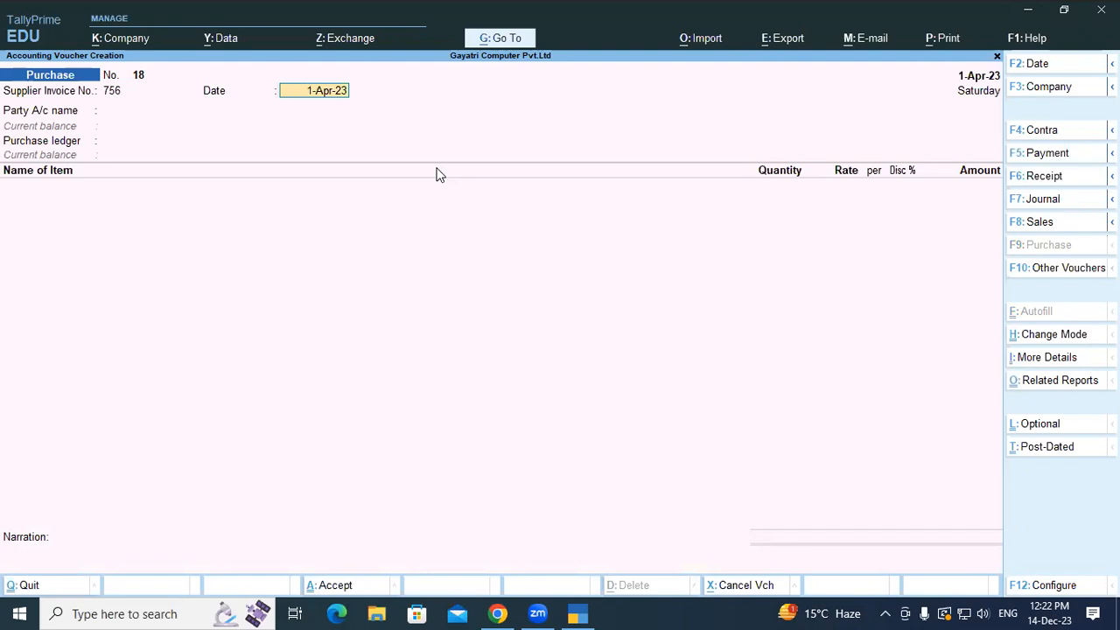
- Set the purchase voucher date to 1-Aug-23
type("01/8")
key("Return")
key("F2")
type("01-8")
key("Return")
key("Return")
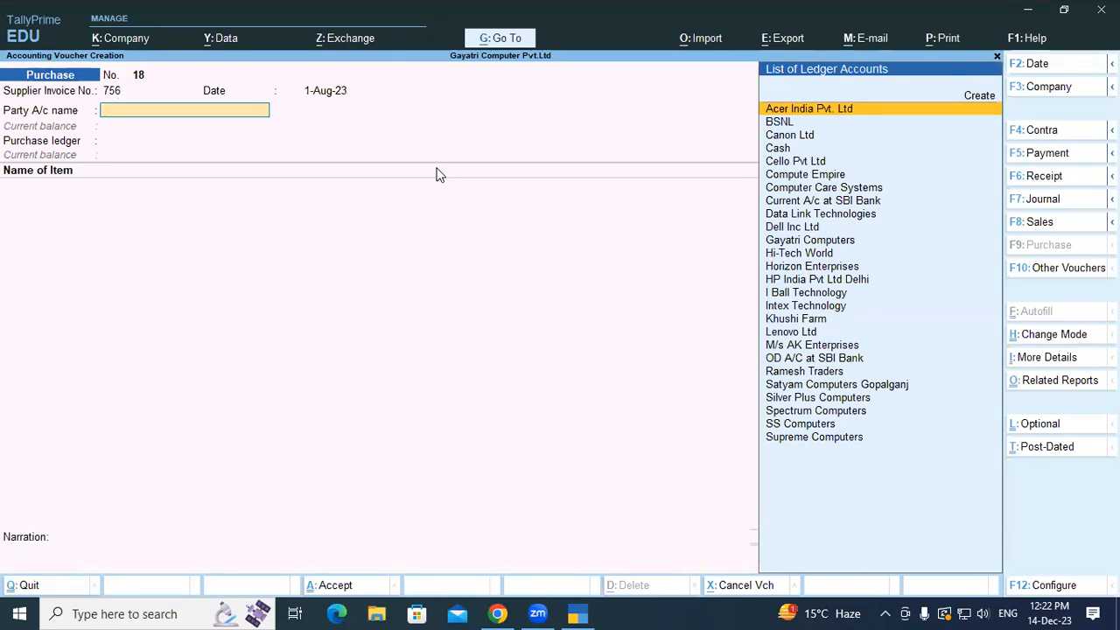
- Choose Compute Empire as party ledger, skip receipt details, and open its ledger alteration
key("Down")
key("Down")
key("Down")
key("Down")
key("Down")
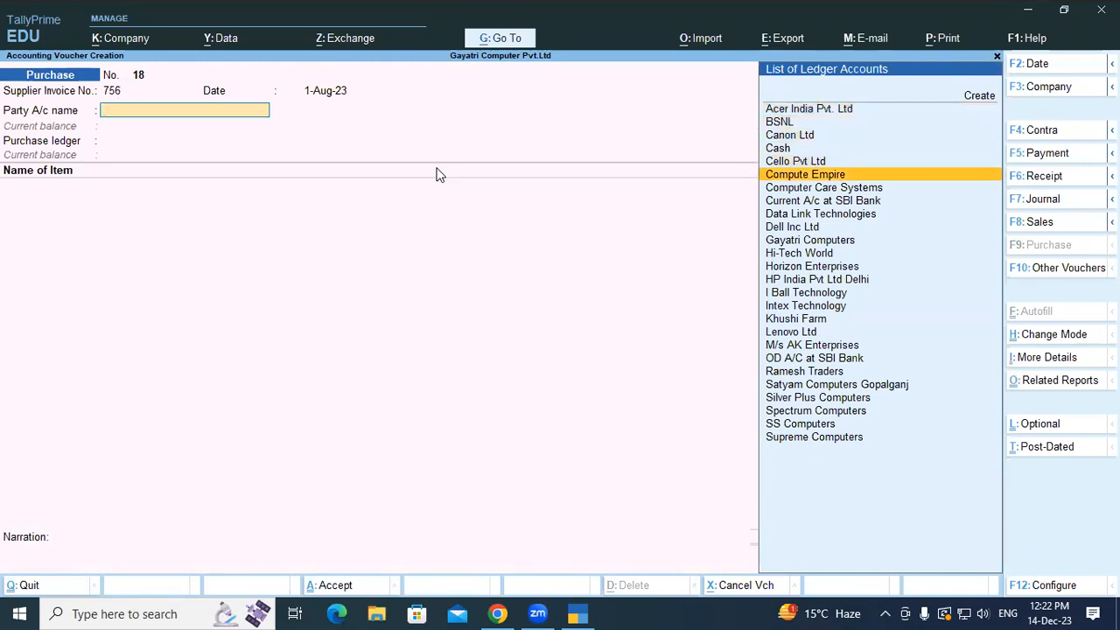
key("Return")
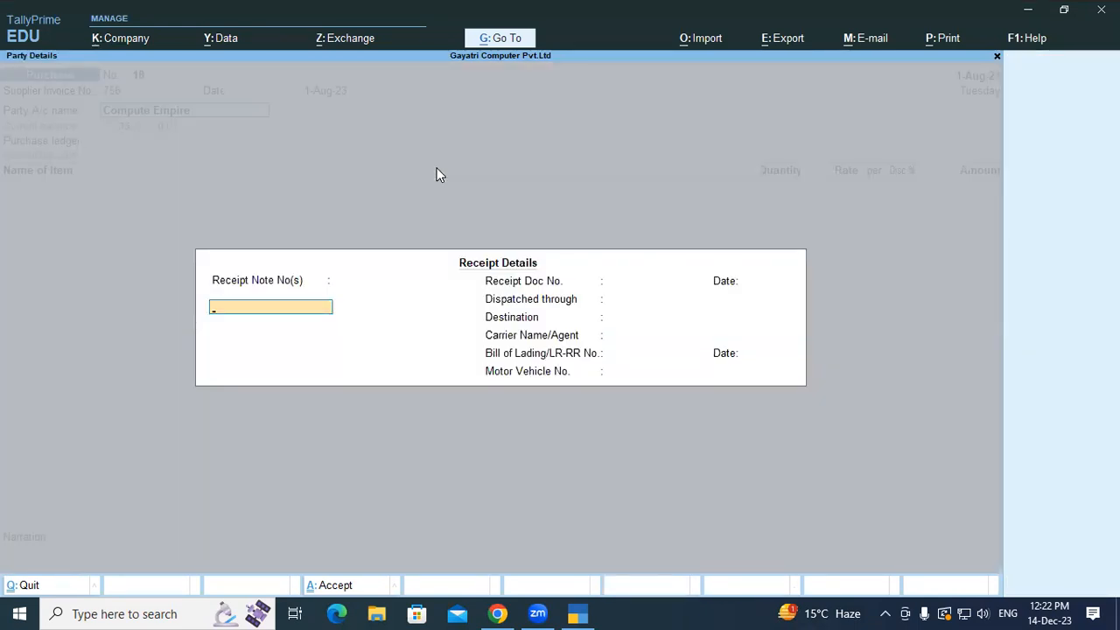
key("Escape")
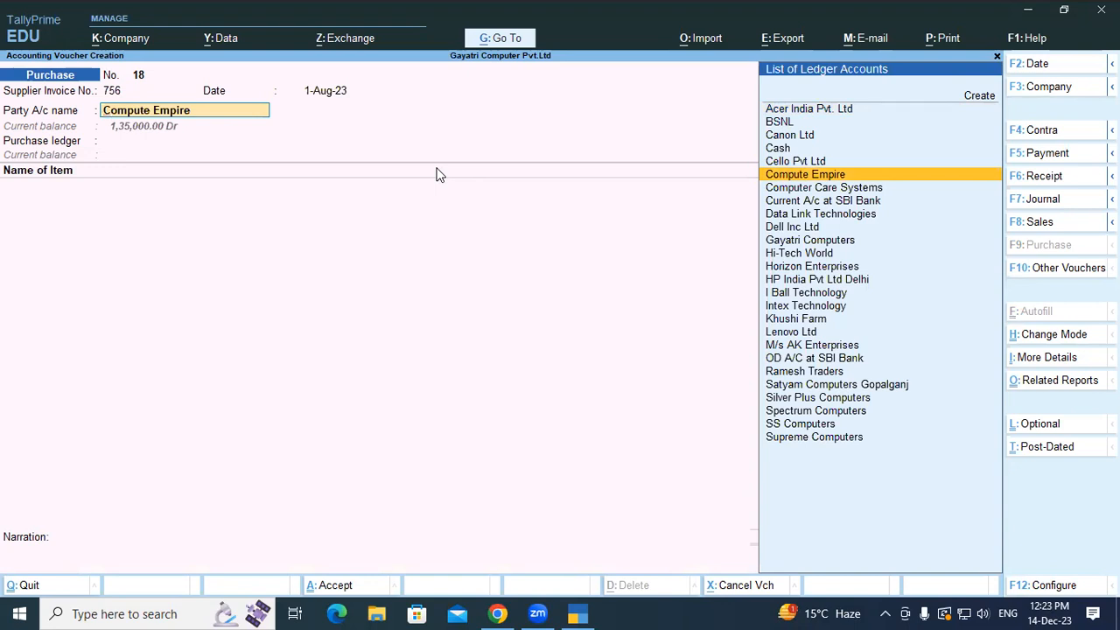
key("ctrl+Return")
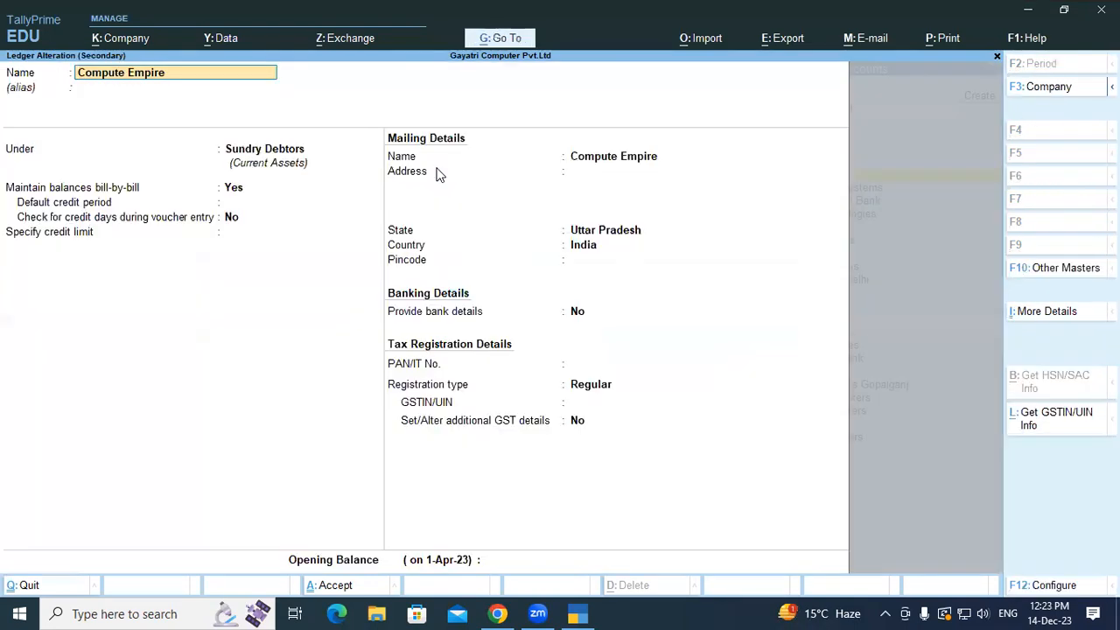
- Enter Compute Empire's street address and pincode, keeping Uttar Pradesh as the state
key("Return")
key("Return")
key("Return")
key("Return")
key("Return")
key("Return")
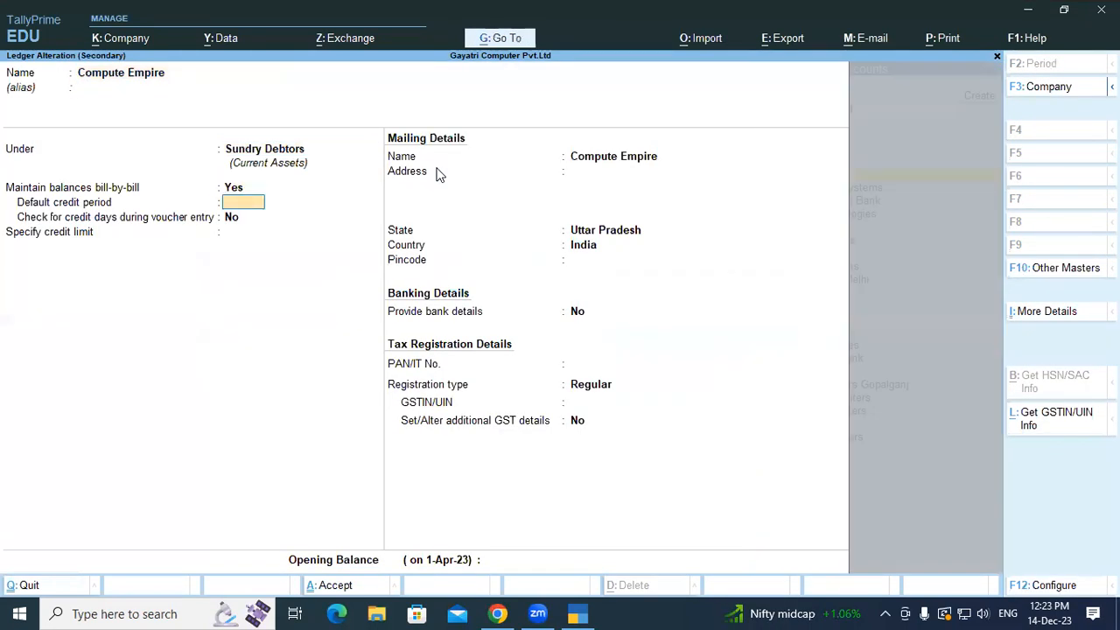
key("Return")
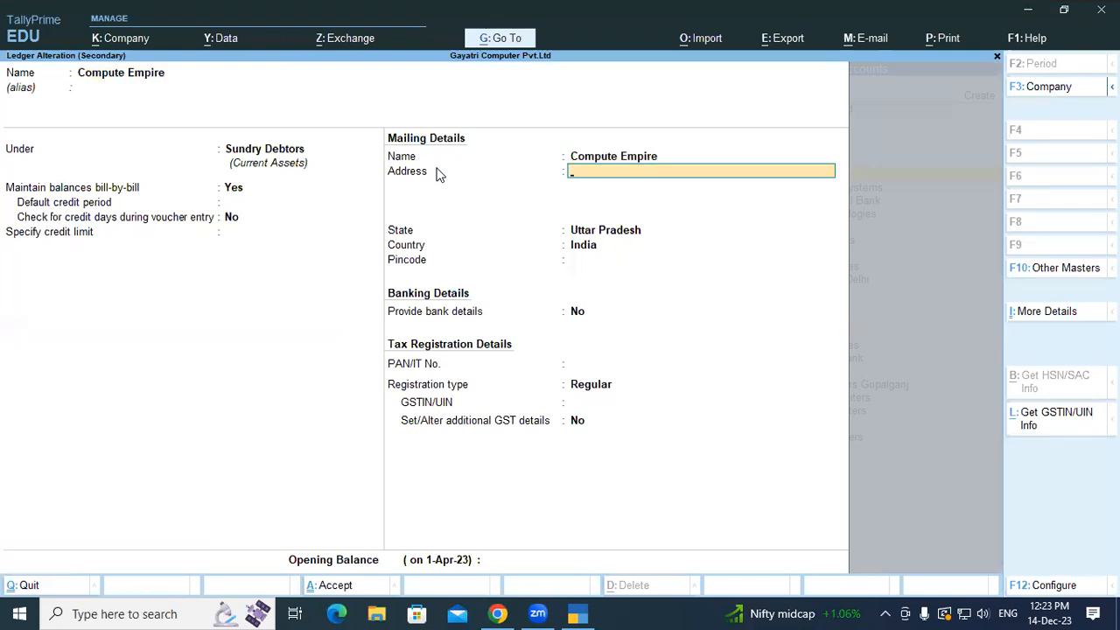
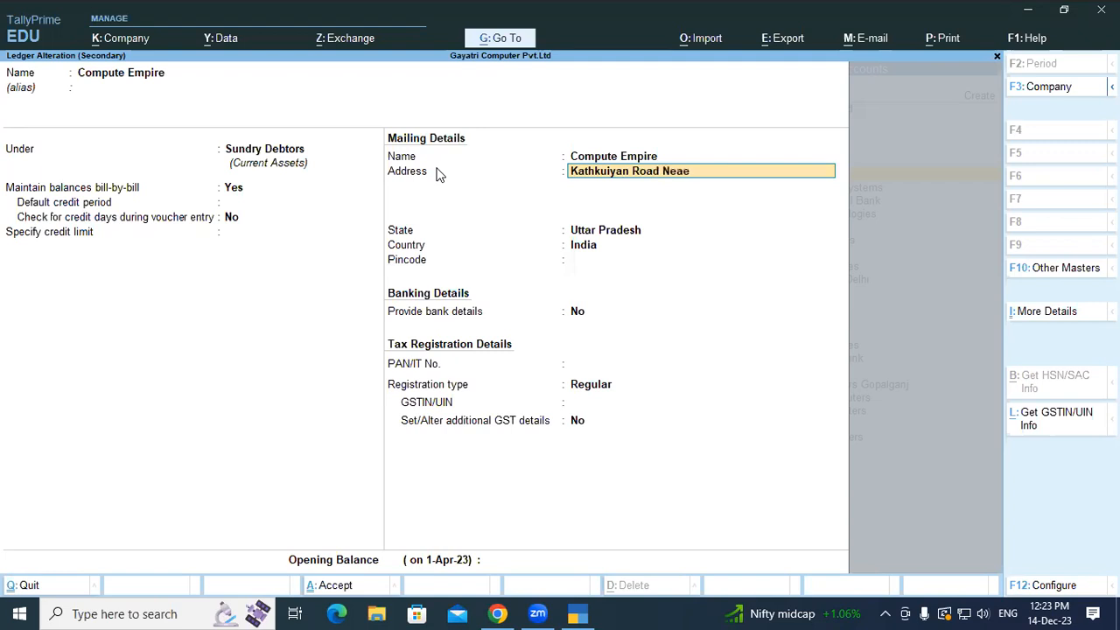
key("Return")
key("Return")
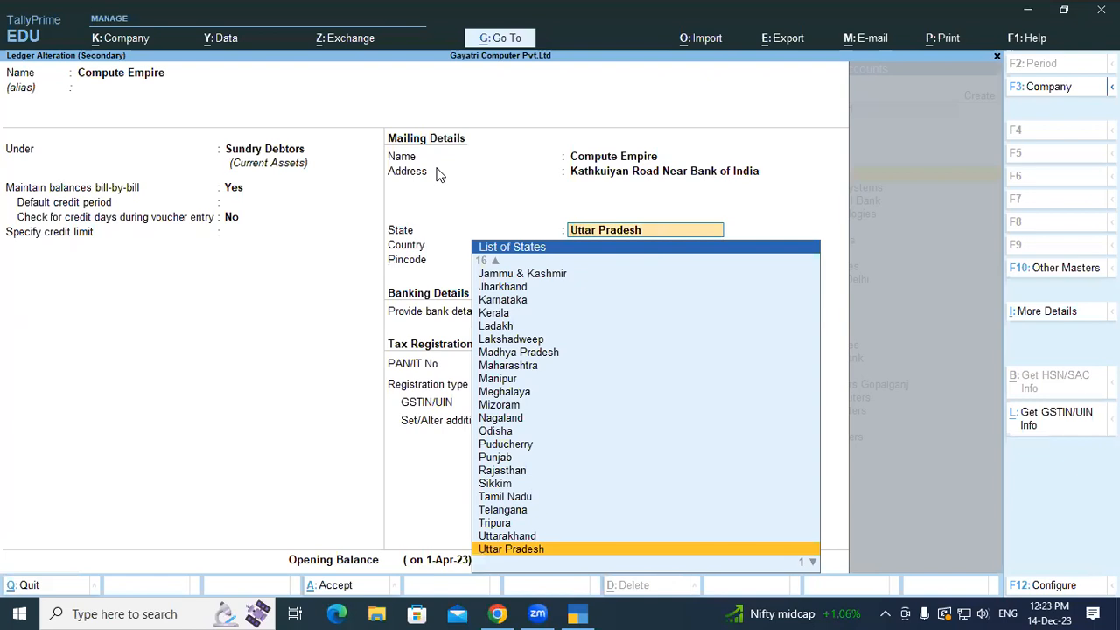
key("Return")
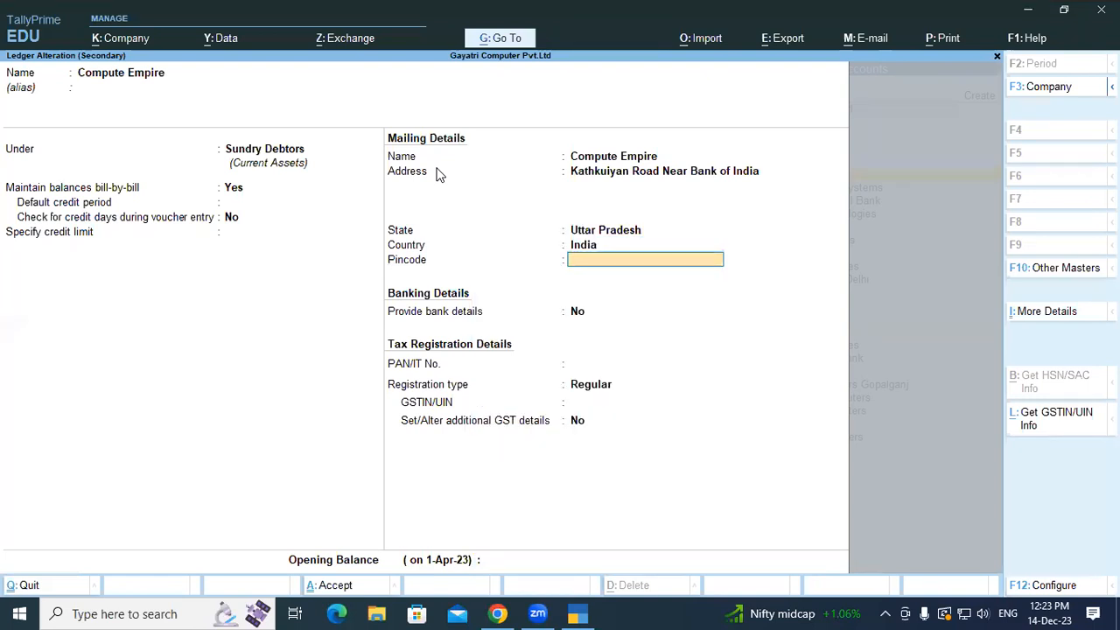
type("274304")
key("Return")
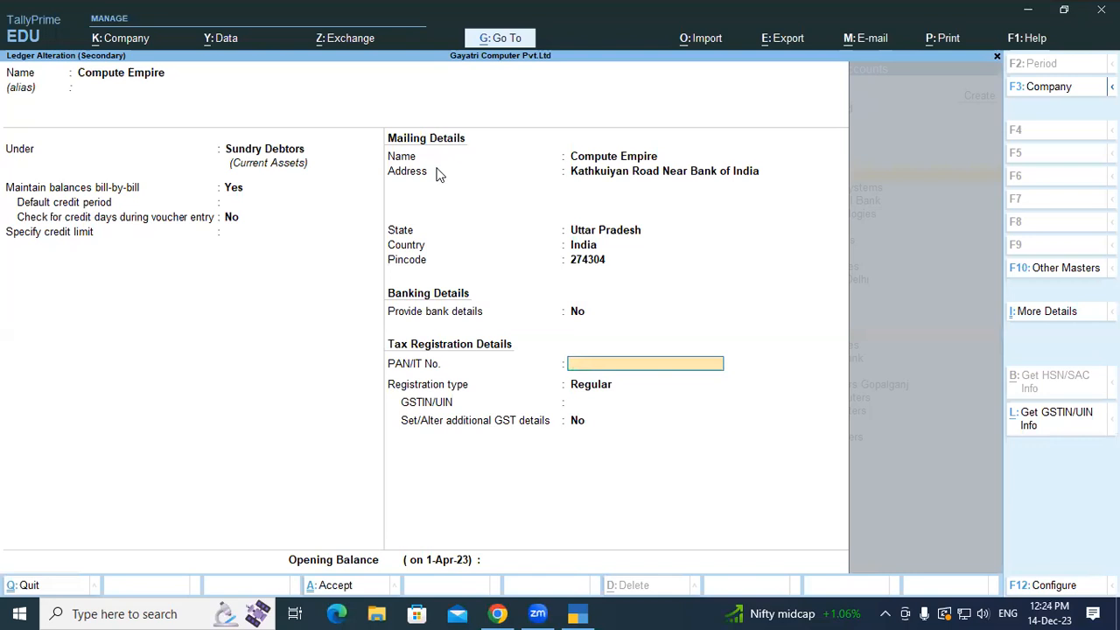
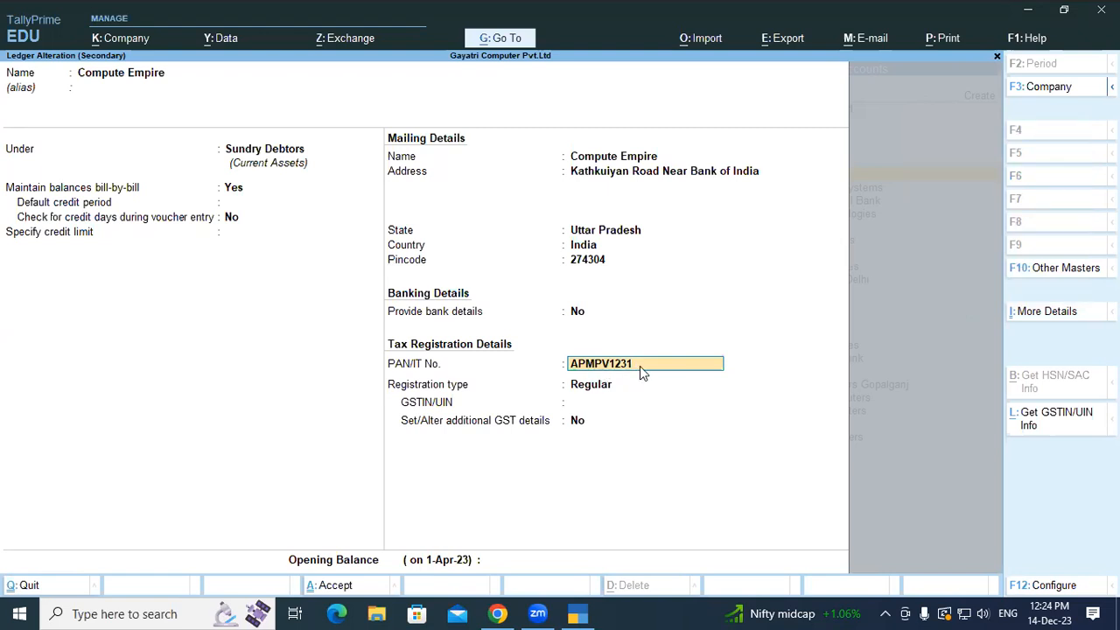
- Set GST registration type to Regular with the supplier's GSTIN and save the ledger
key("Return")
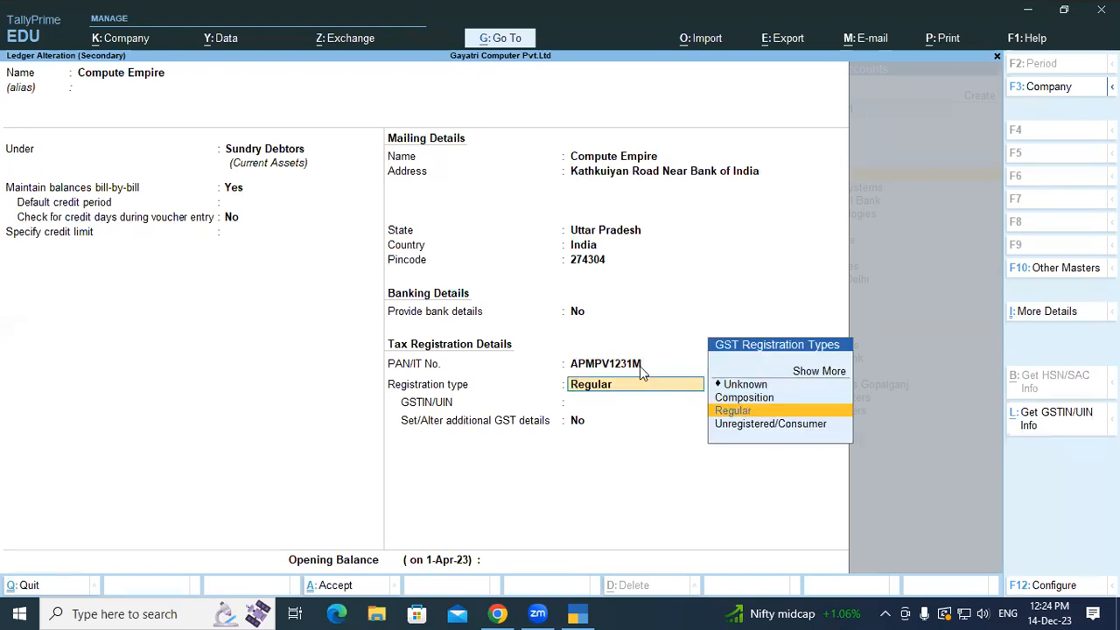
key("Return")
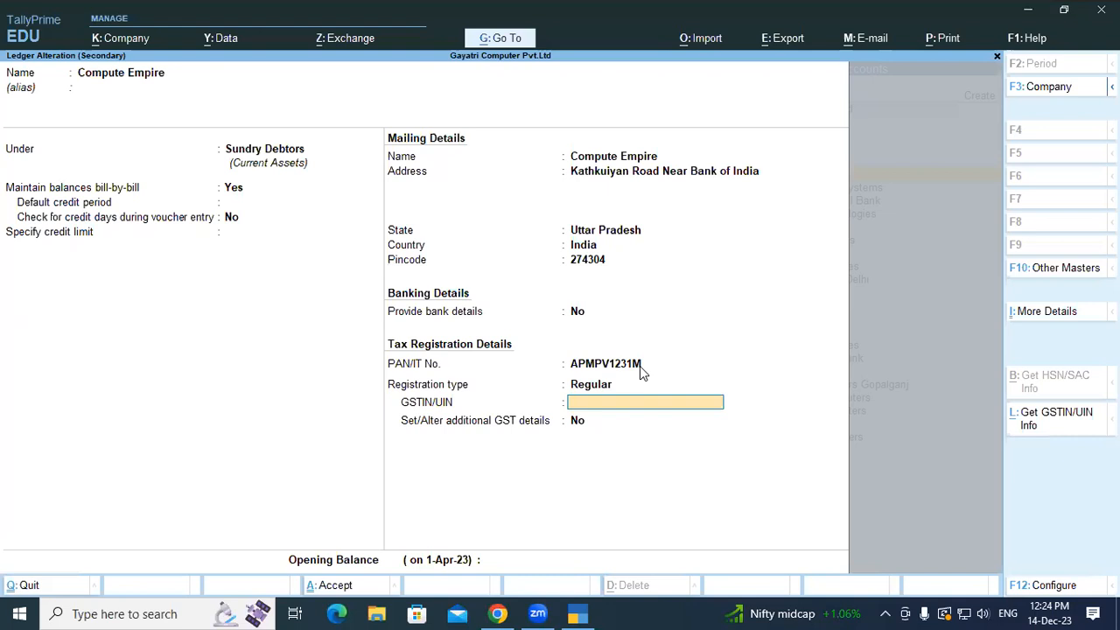
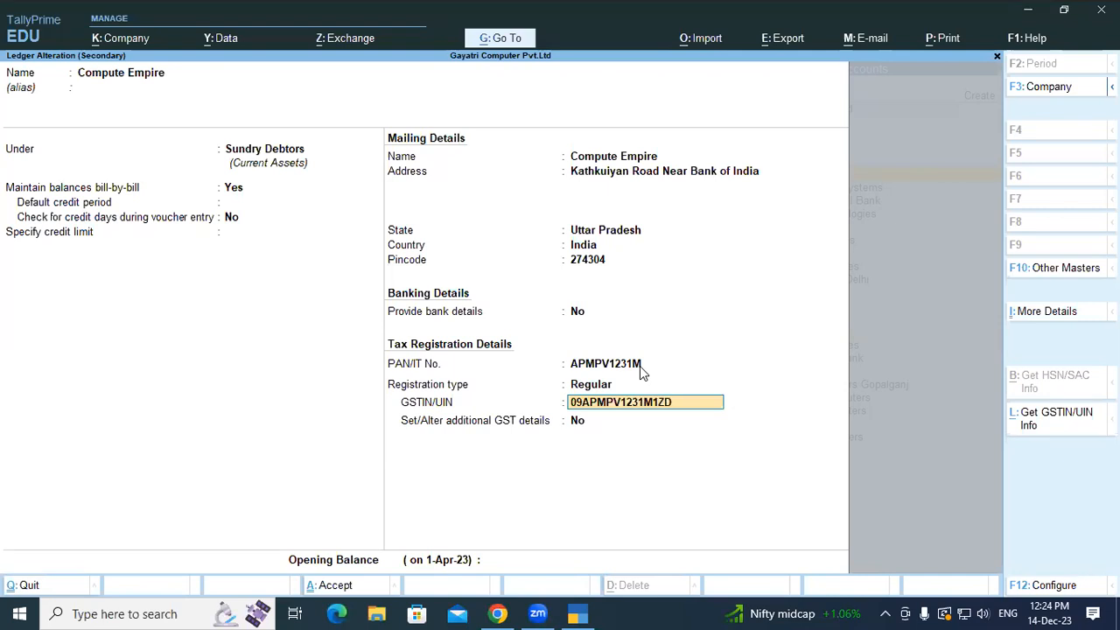
key("Return")
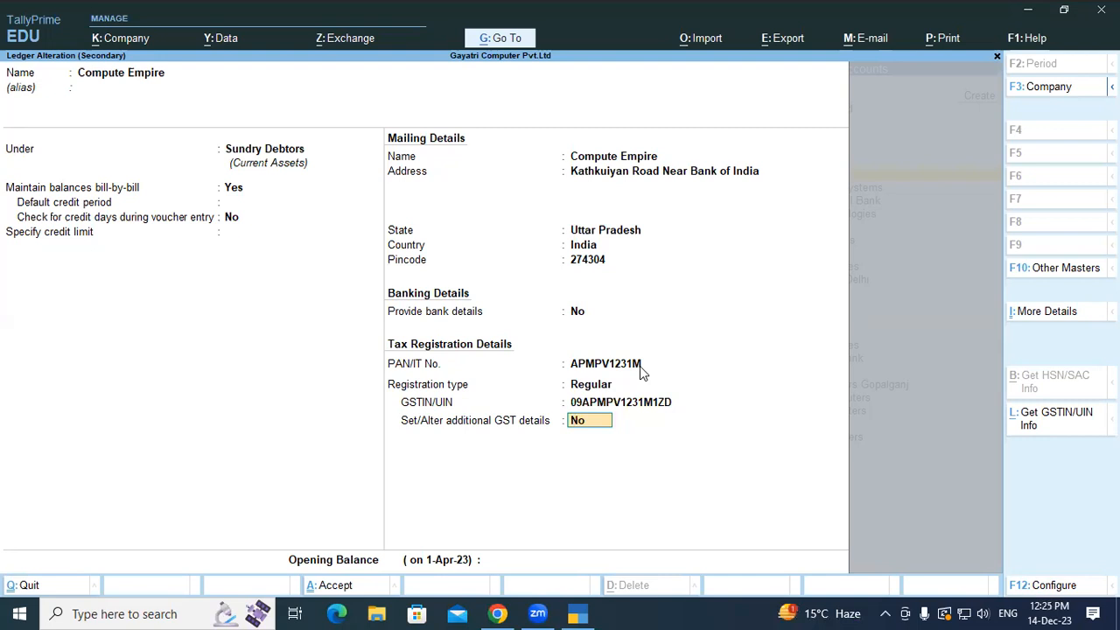
key("y")
key("Return")
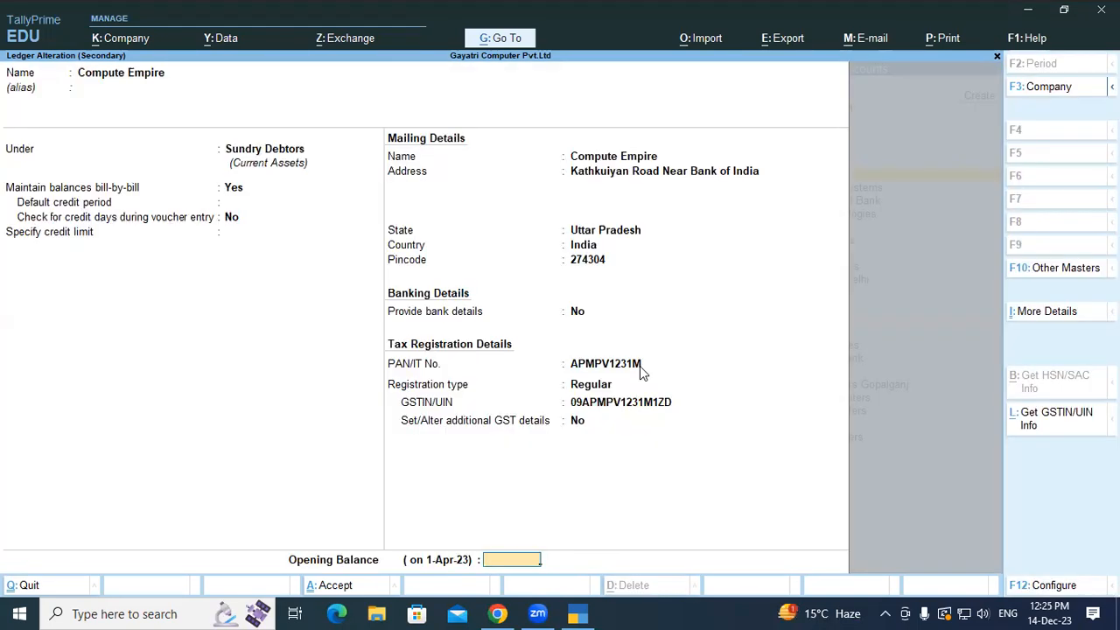
key("Return")
key("Return")
key("Return")
key("Return")
key("Return")
key("Return")
key("Return")
key("Return")
- Enter the supplier's GSTIN in Party Details with Uttar Pradesh as place of supply
key("Return")
key("Return")
key("Return")
key("Return")
key("Return")
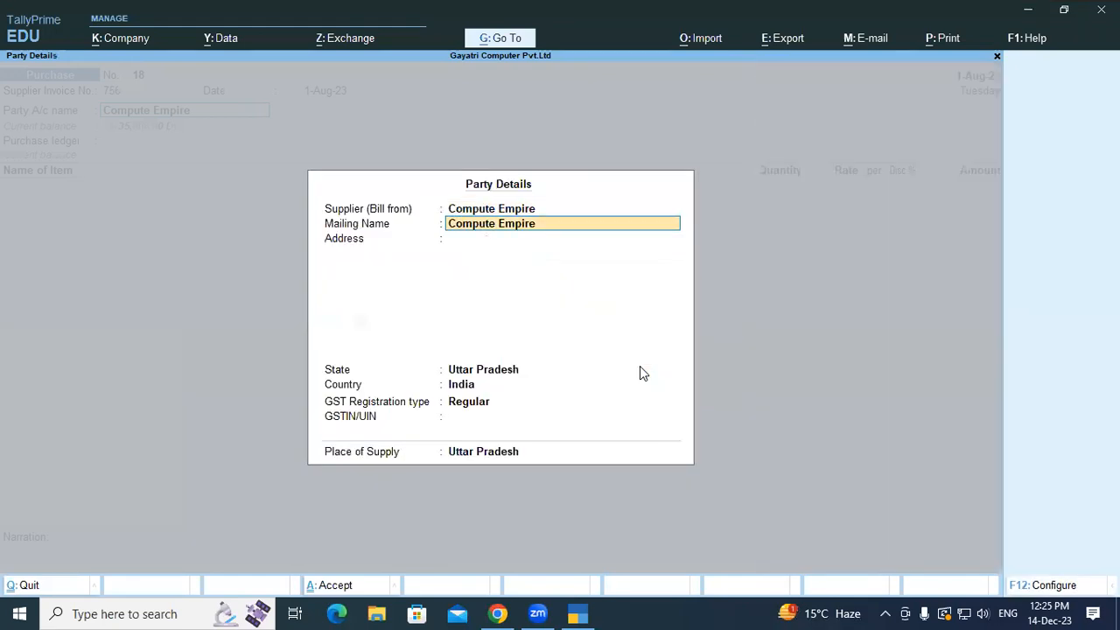
key("Return")
key("Return")
key("Return")
key("Return")
key("Return")
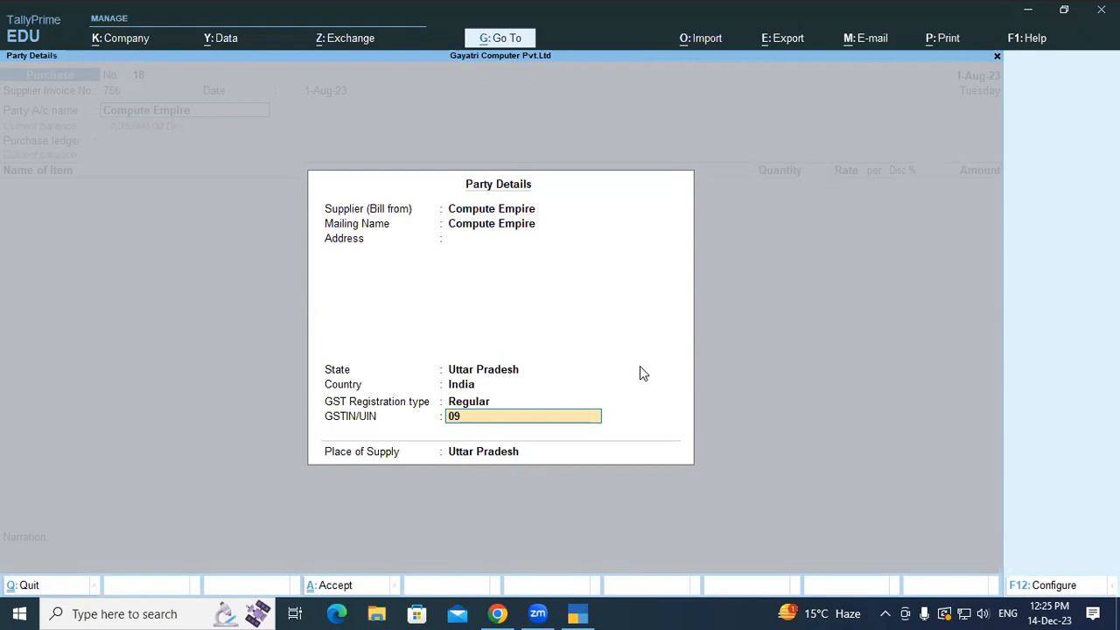
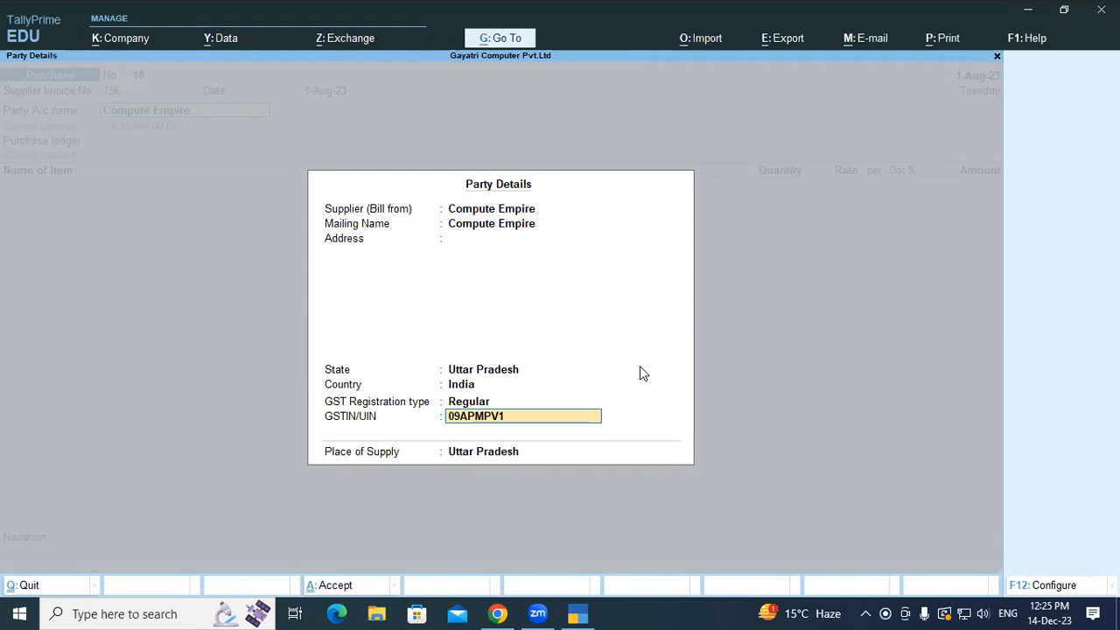
key("Return")
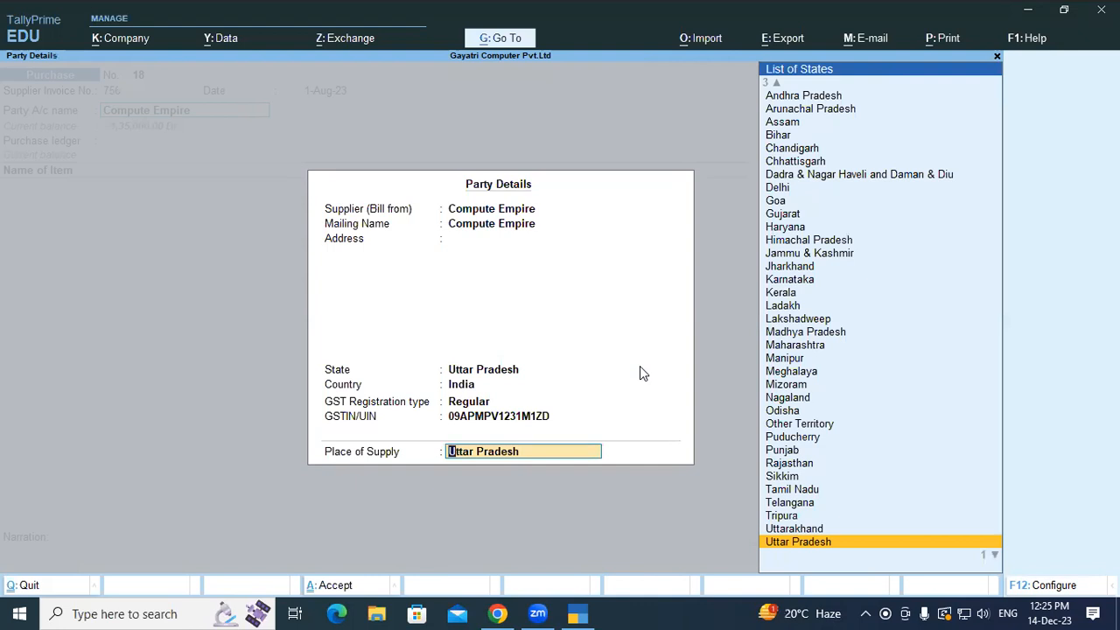
key("Return")
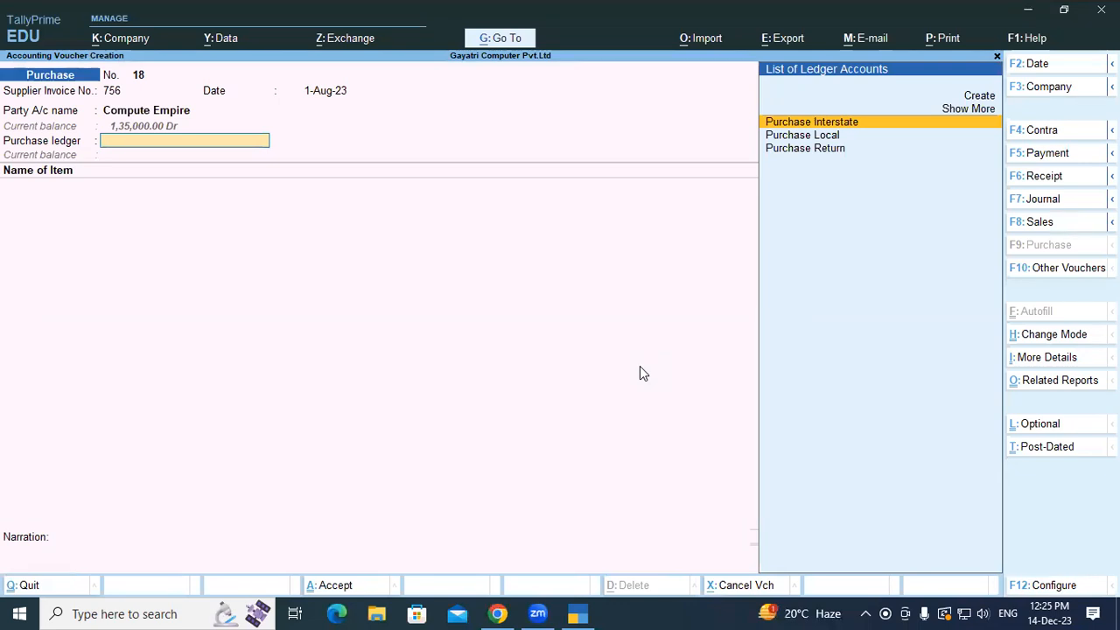
- Select Purchase Local as the purchase ledger and begin creating a new stock item
key("Down")
key("Return")
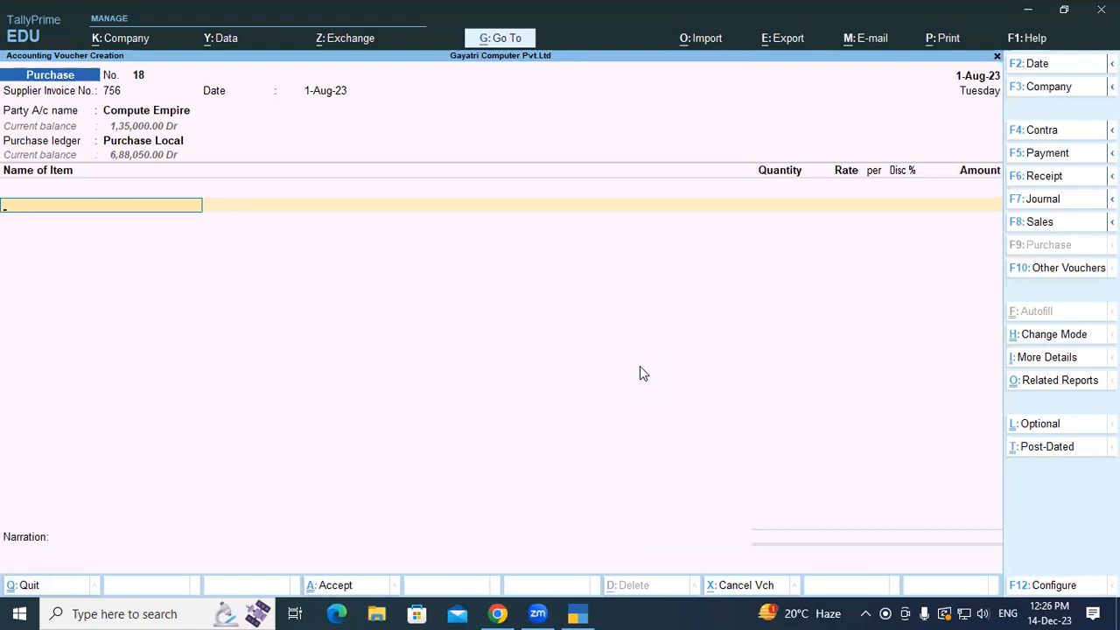
key("alt+c")
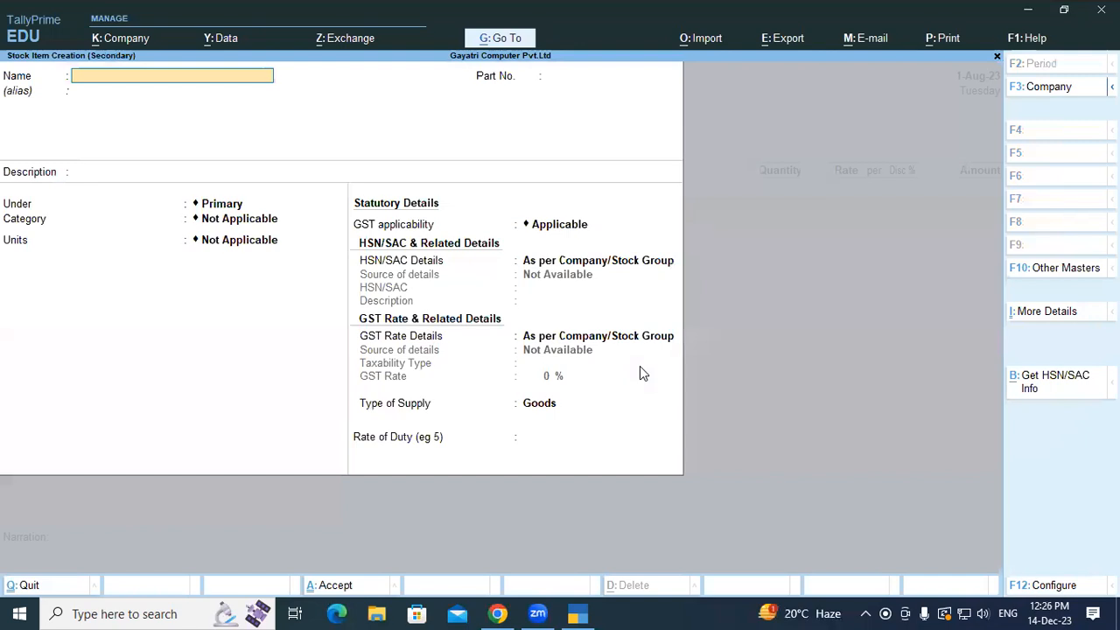
- Name the new stock item 'Dell Wireless Cambo Km 117'
type("D")
type("ell Wir")
type("e")
type("le")
key("BackSpace")
type("reless Cambo")
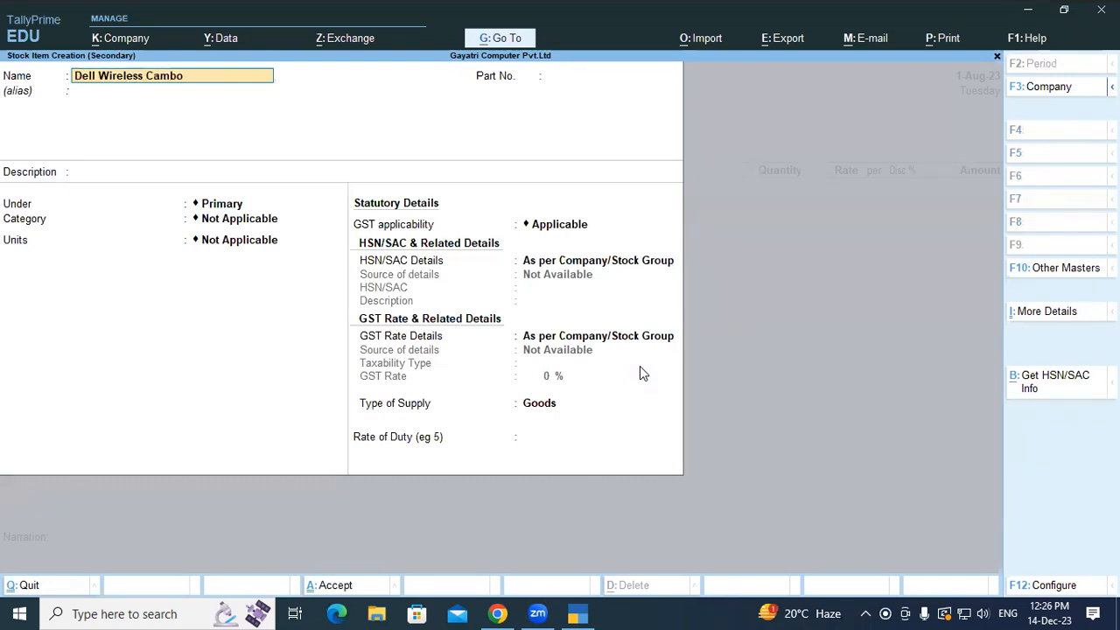
type(" Km 117")
key("Return")
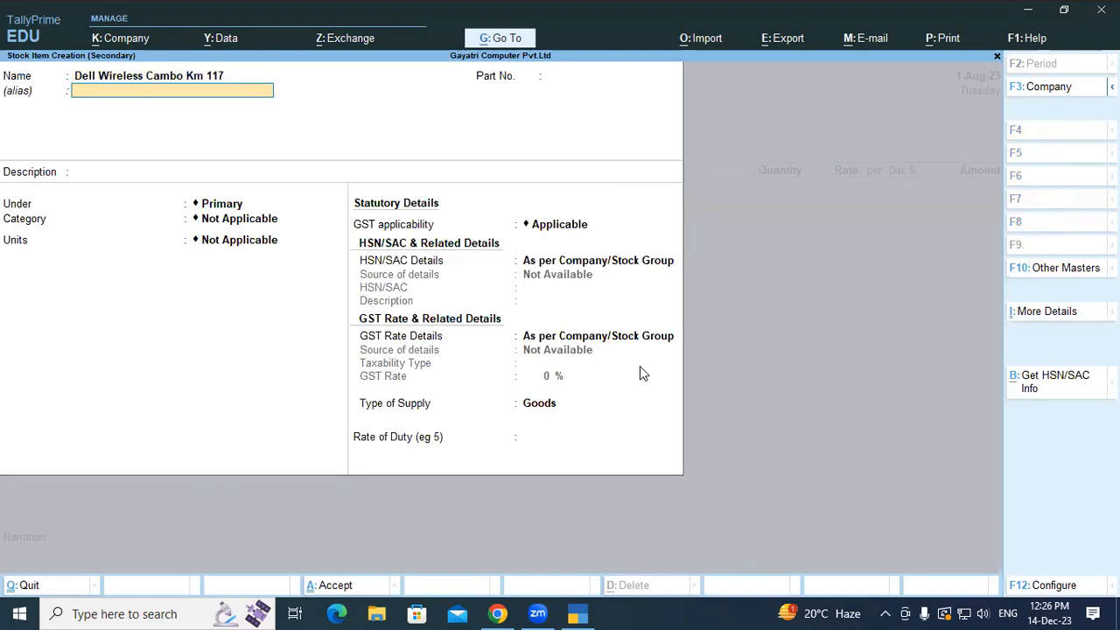
- Put the item under Keyboard, category Dell, unit pcs, GST applicable, and save it
key("Return")
key("Return")
key("Return")
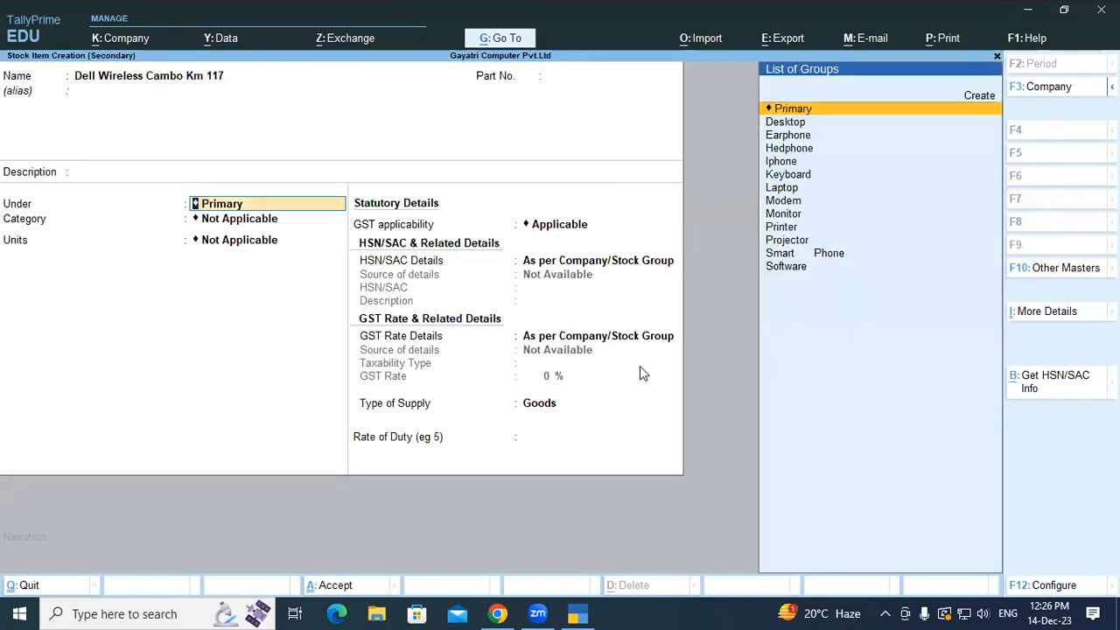
type("Ke")
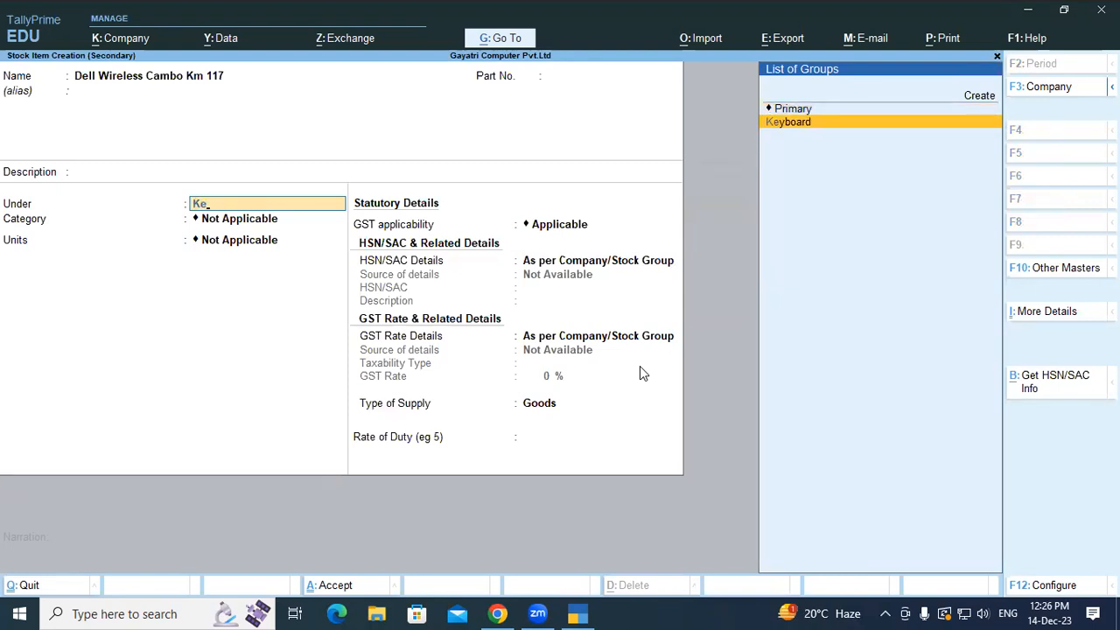
key("Return")
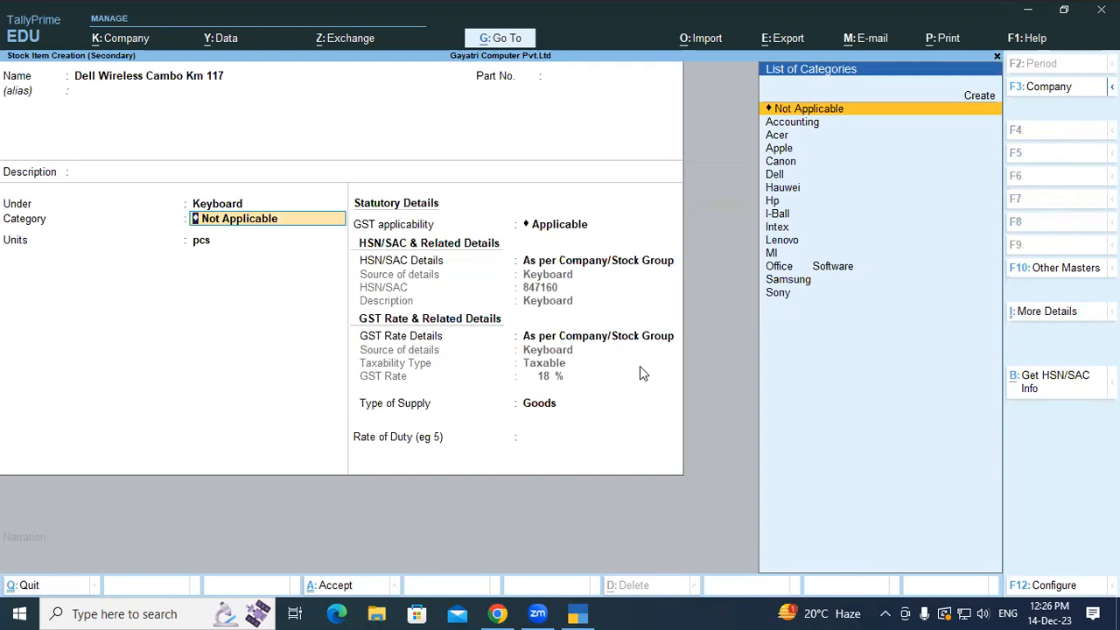
type("De")
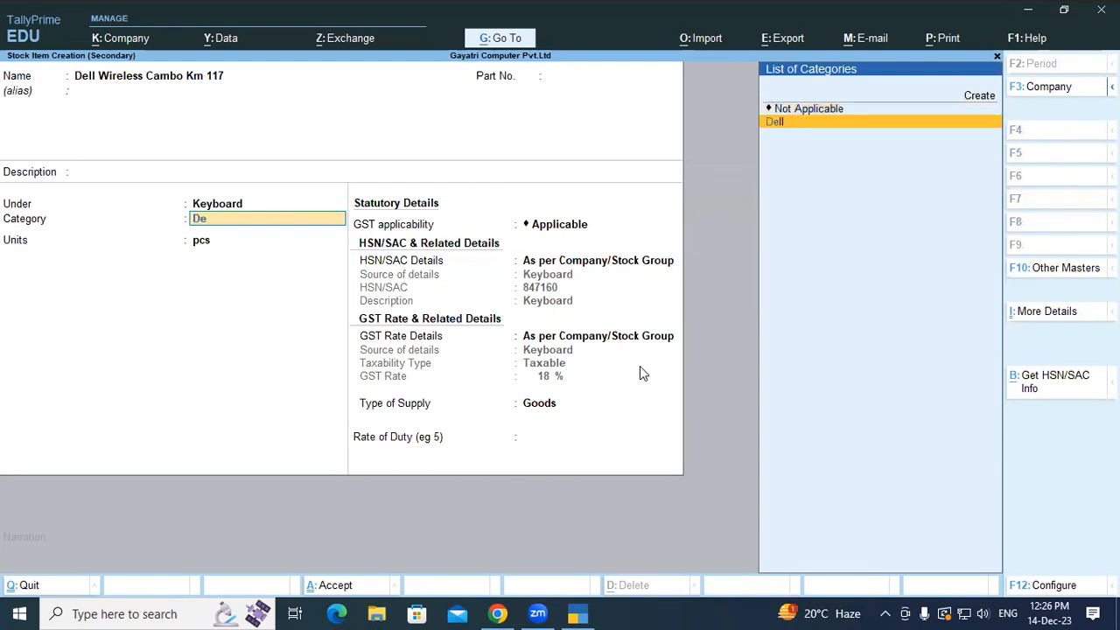
type("l")
key("Return")
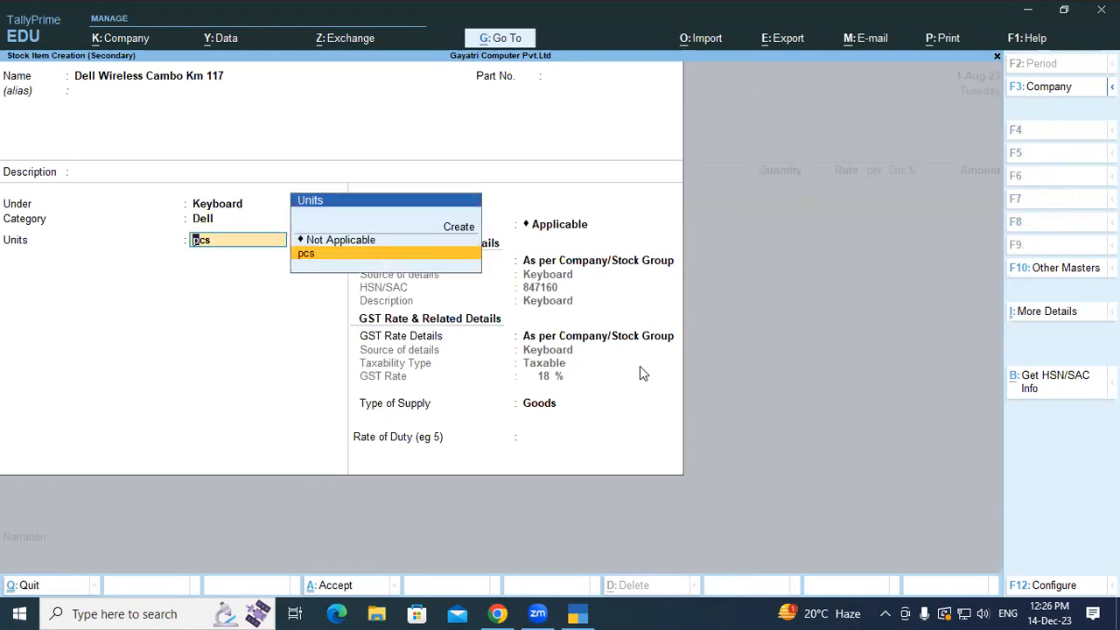
key("Return")
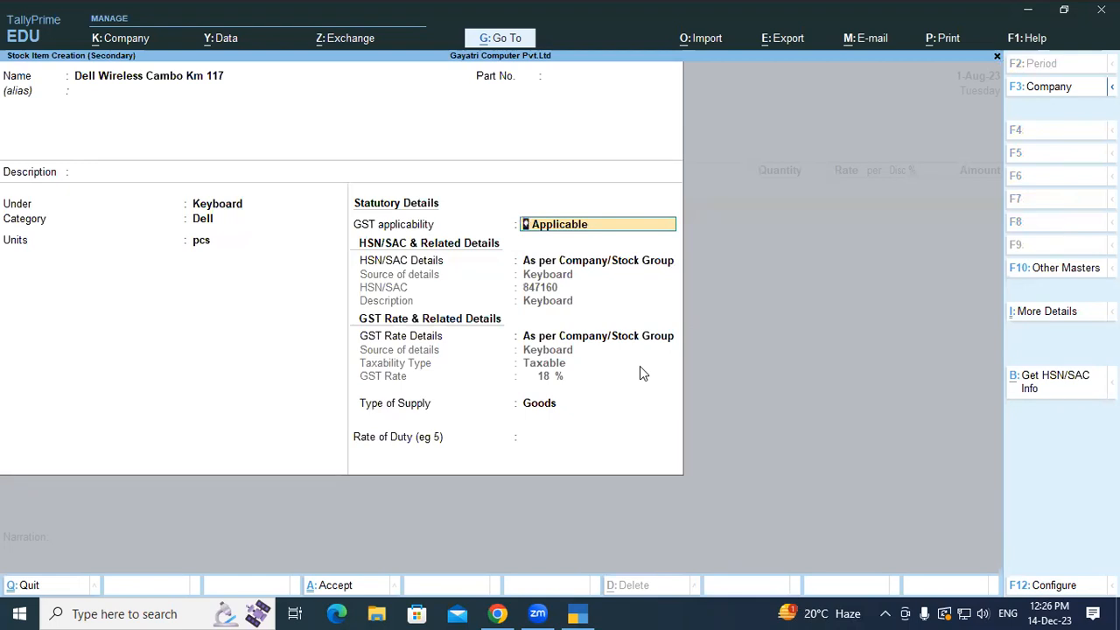
key("Return")
key("Return")
key("Return")
key("Return")
key("Return")
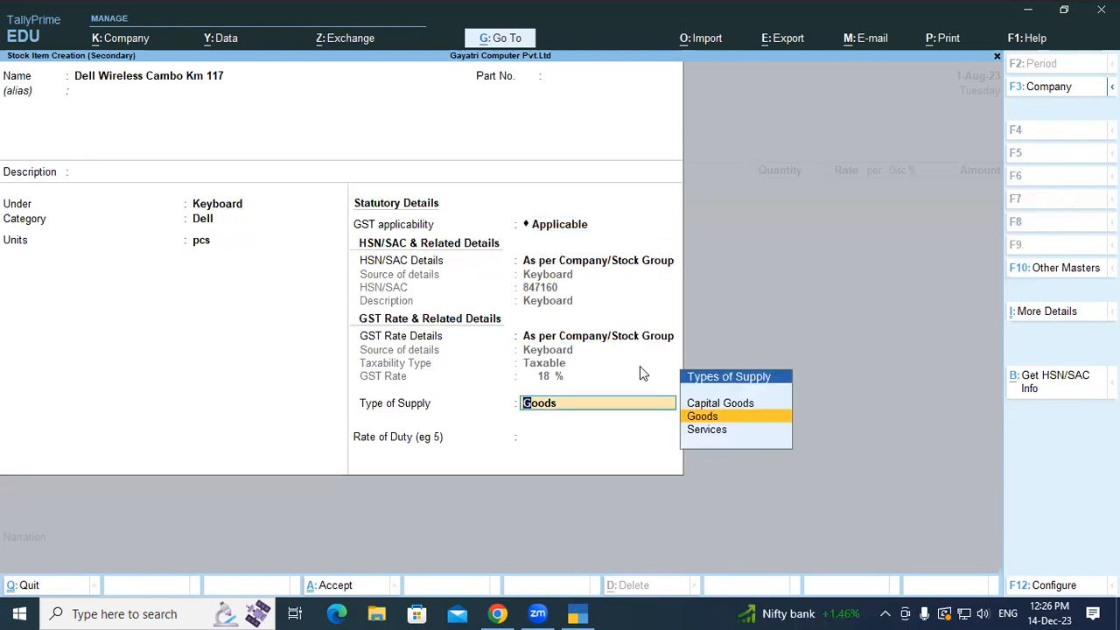
key("Return")
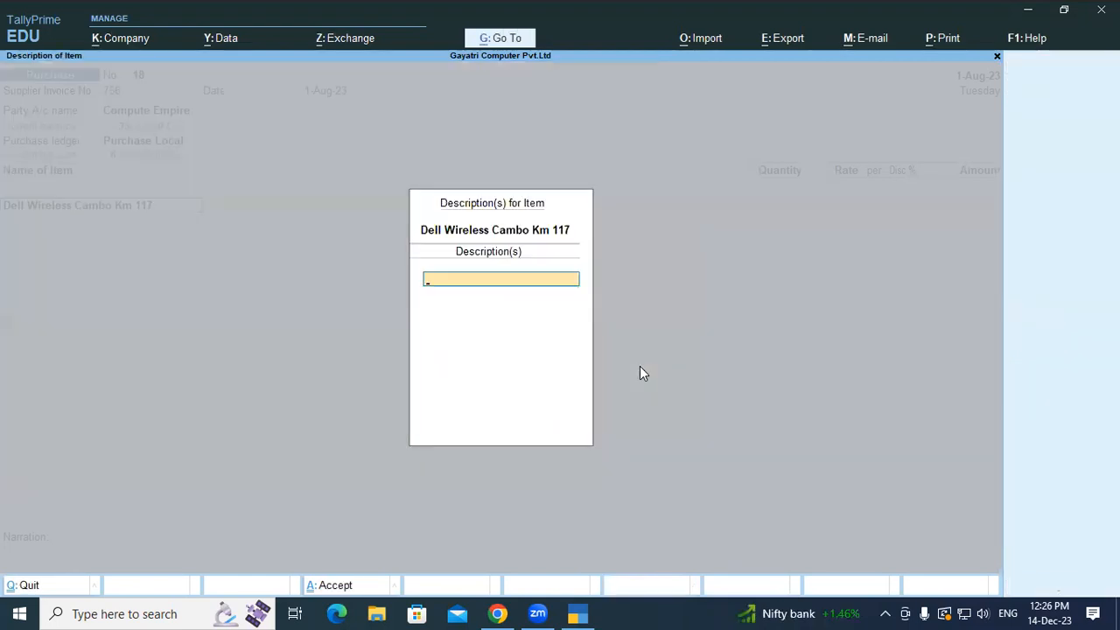
key("Return")
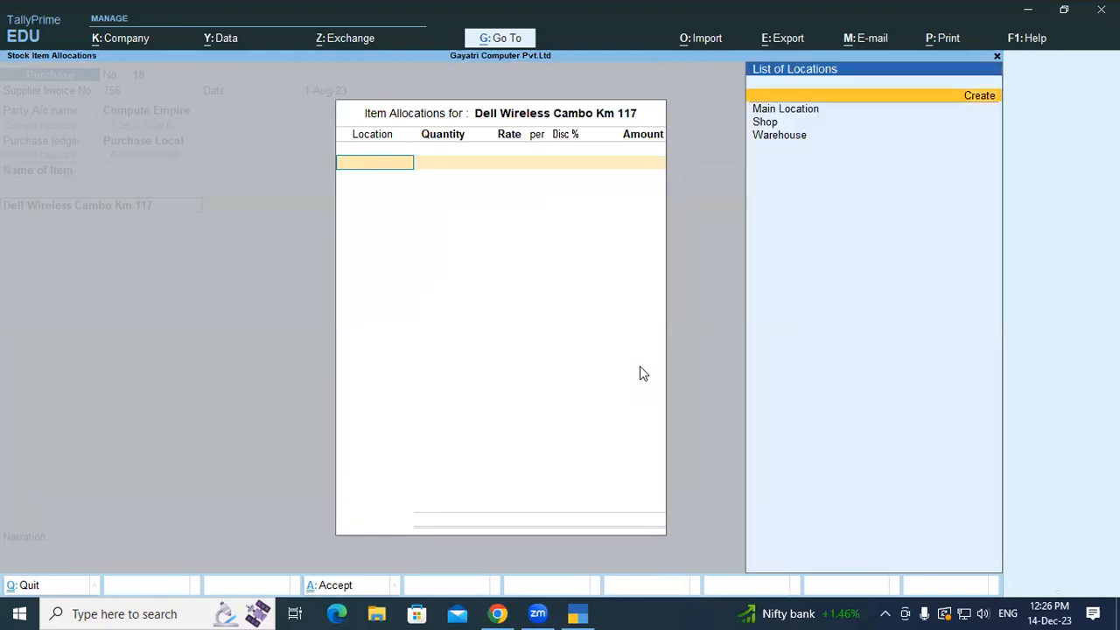
- Allocate 1 pcs of Dell Wireless Cambo Km 117 from Shop at rate 1059.32
key("Down")
key("Down")
key("Return")
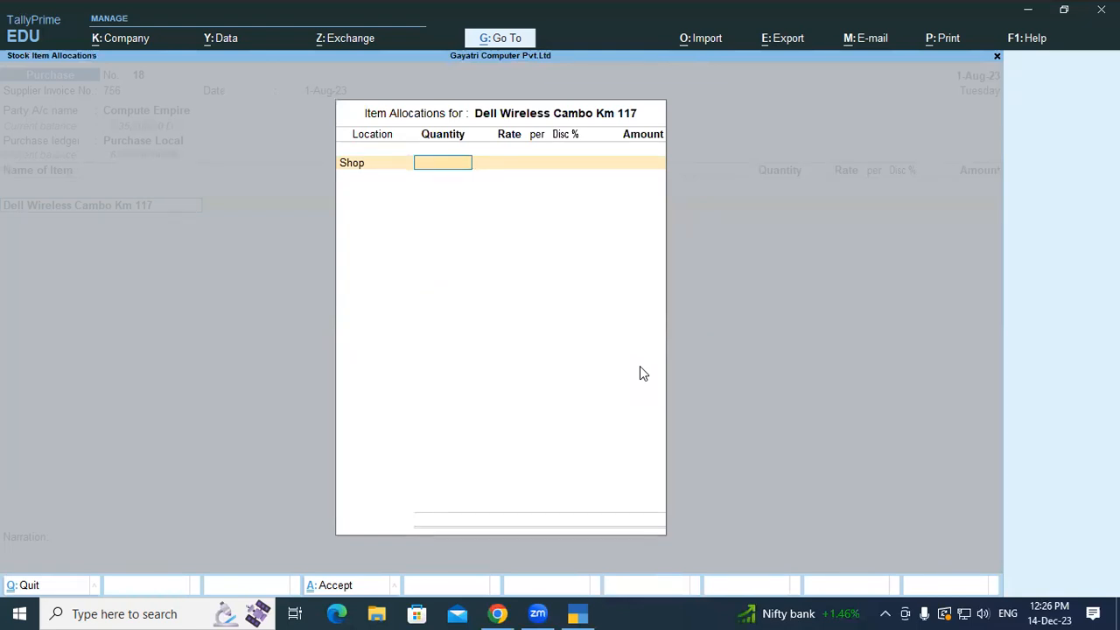
type("1")
key("Return")
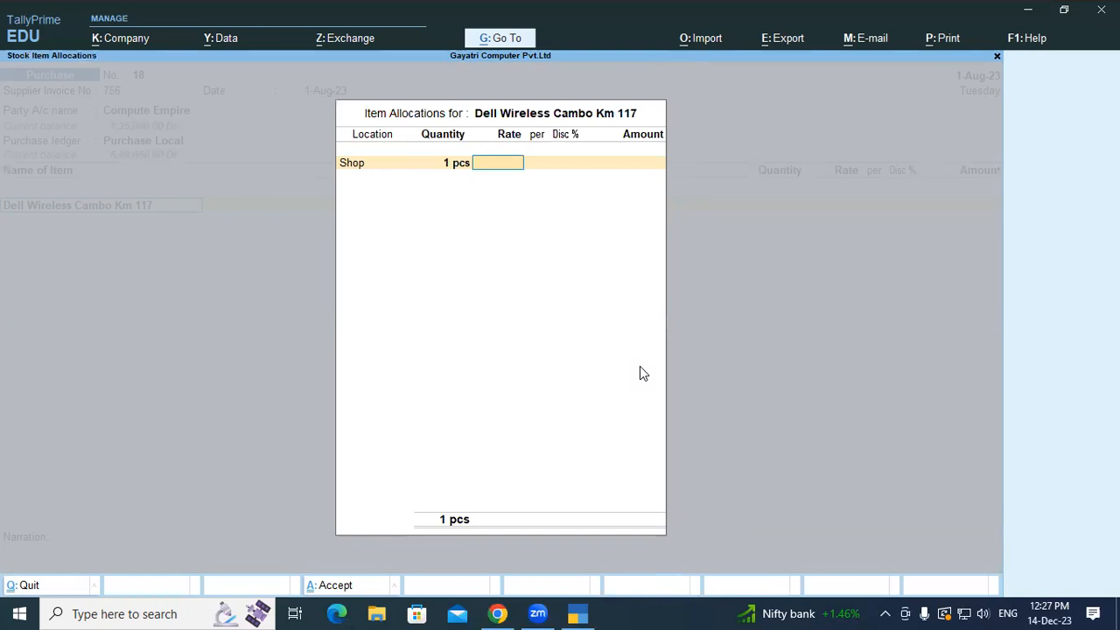
type("1059.32")
key("Return")
key("Return")
key("Return")
key("Return")
key("Return")
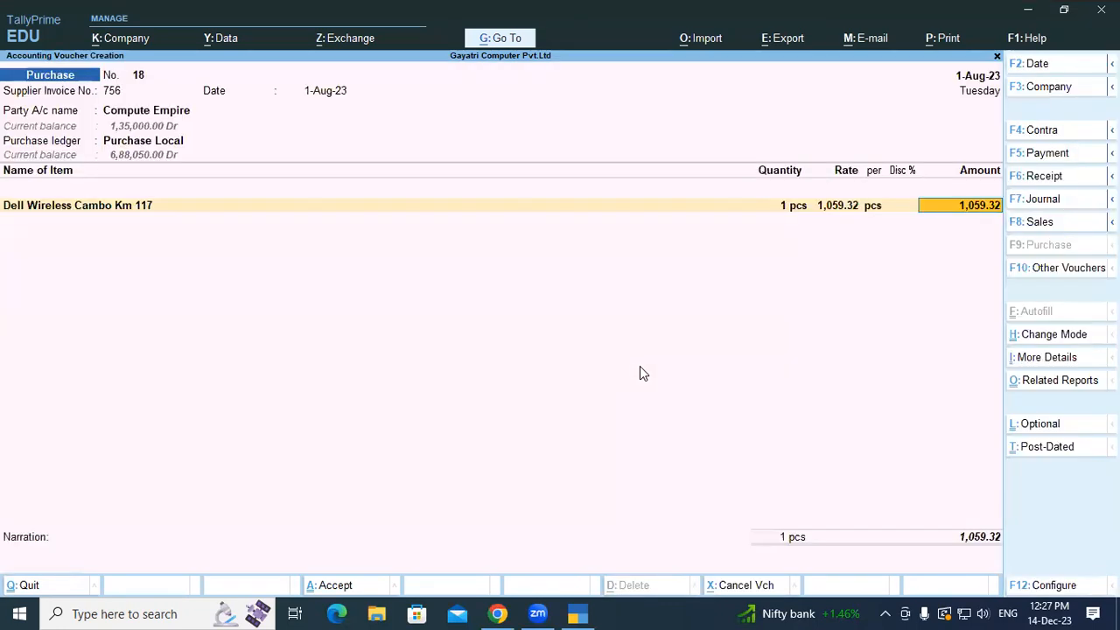
- Add Central Tax and State Tax ledgers of 95.34 each to the voucher
key("Return")
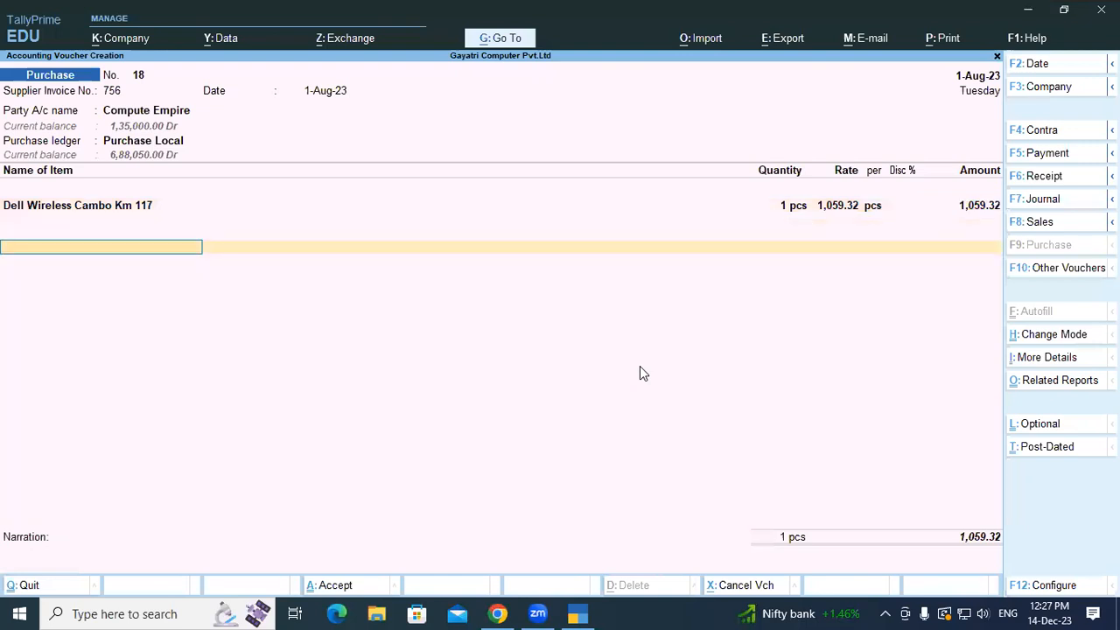
type("Ce")
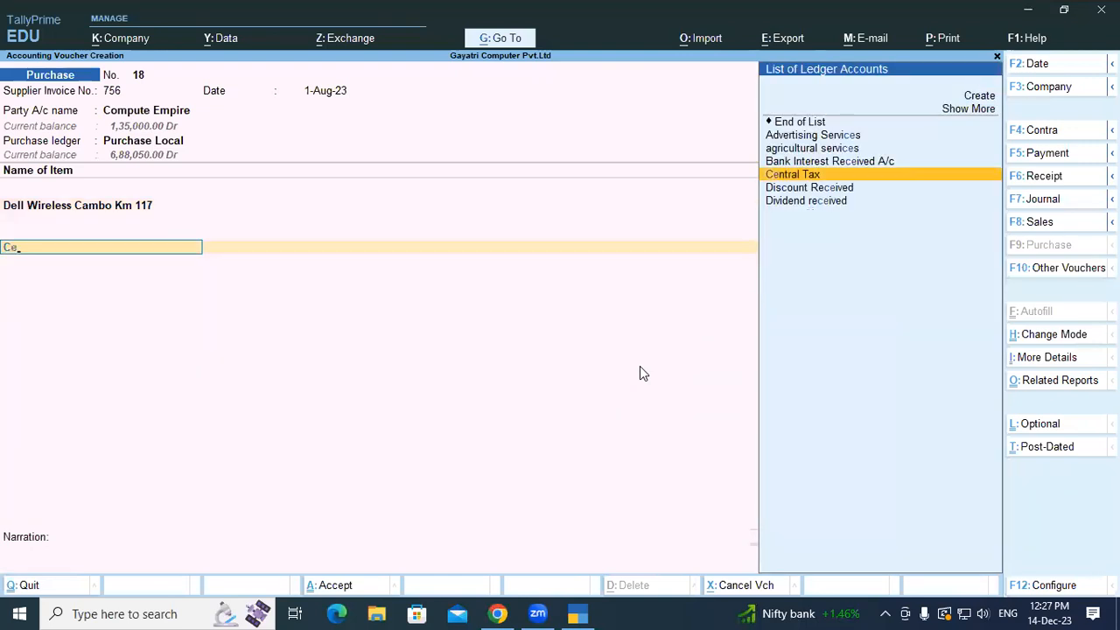
key("Return")
key("Return")
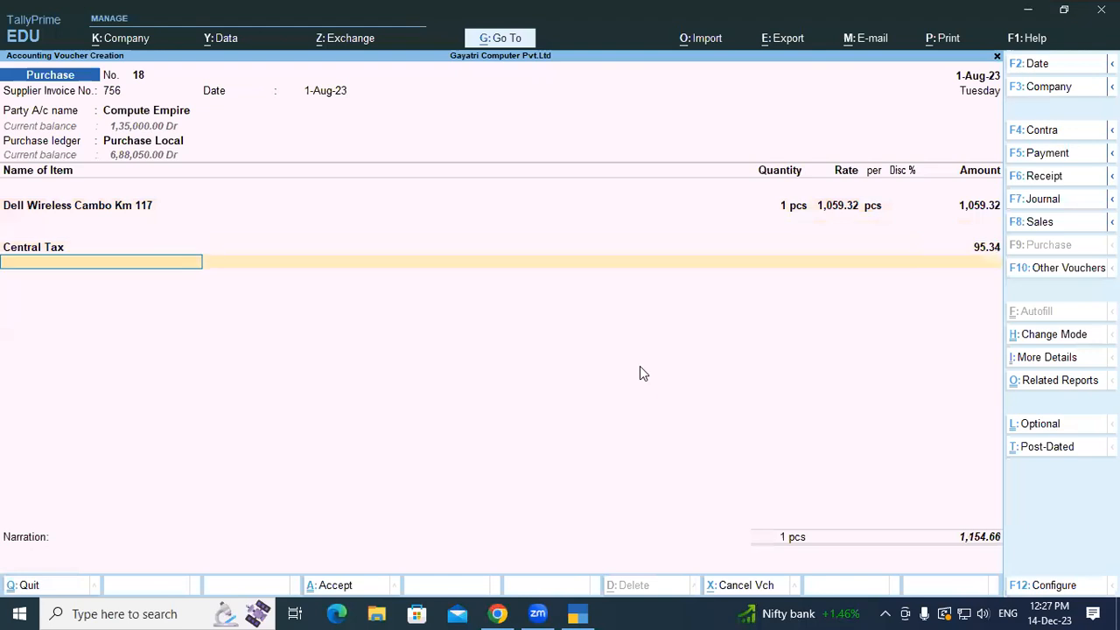
type("Sta")
key("Return")
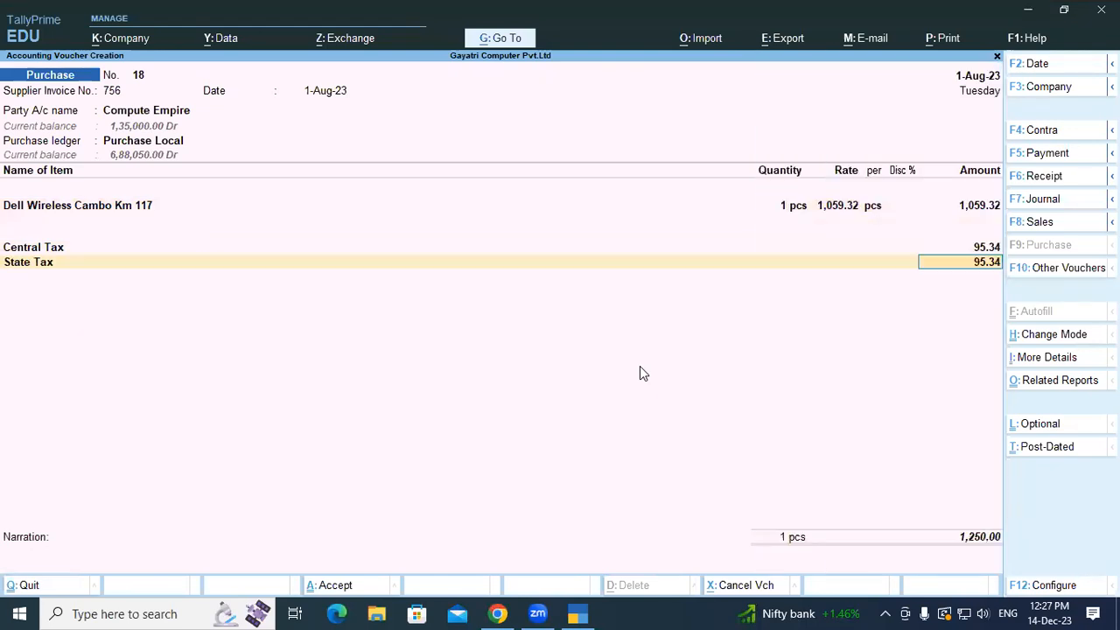
key("Return")
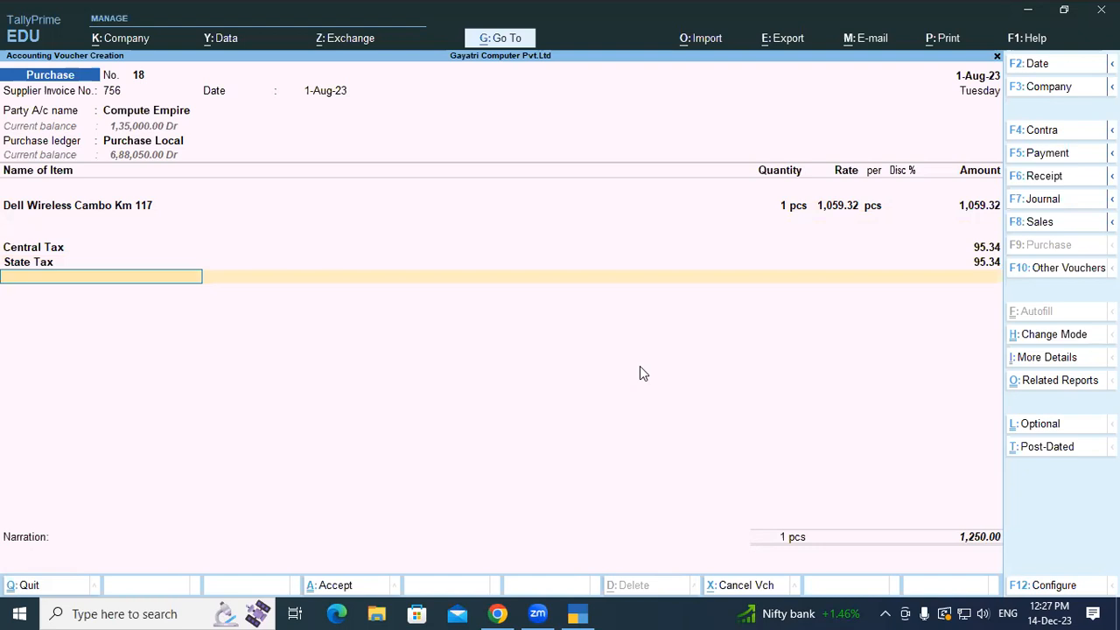
- Accept bill reference 756, skip narration, and save purchase voucher 18
key("Return")
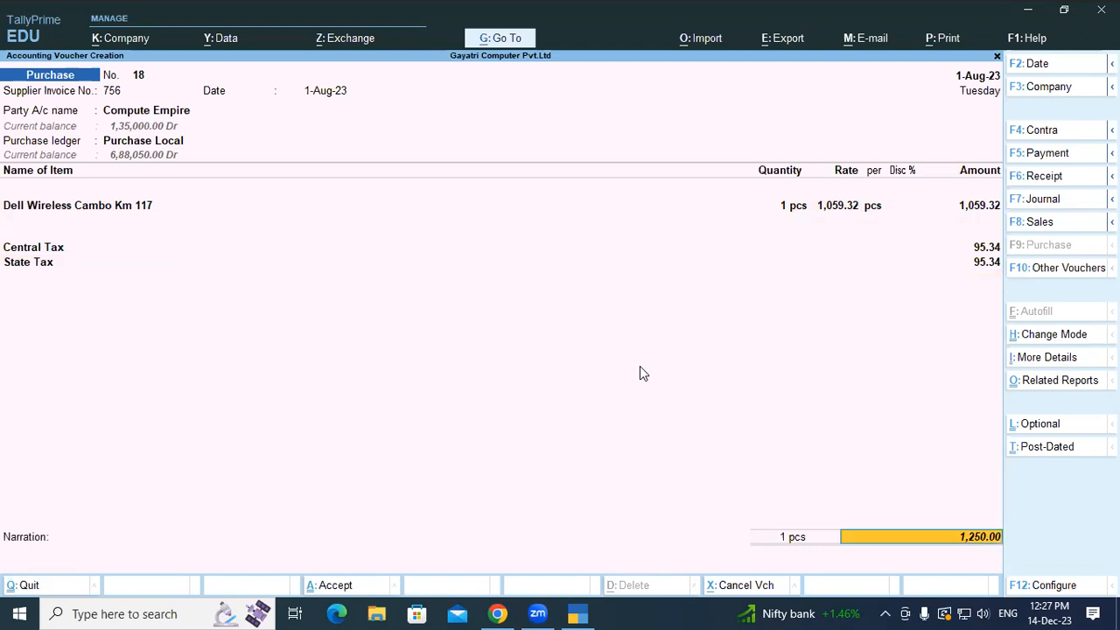
key("Return")
key("Return")
key("Return")
key("Return")
key("Return")
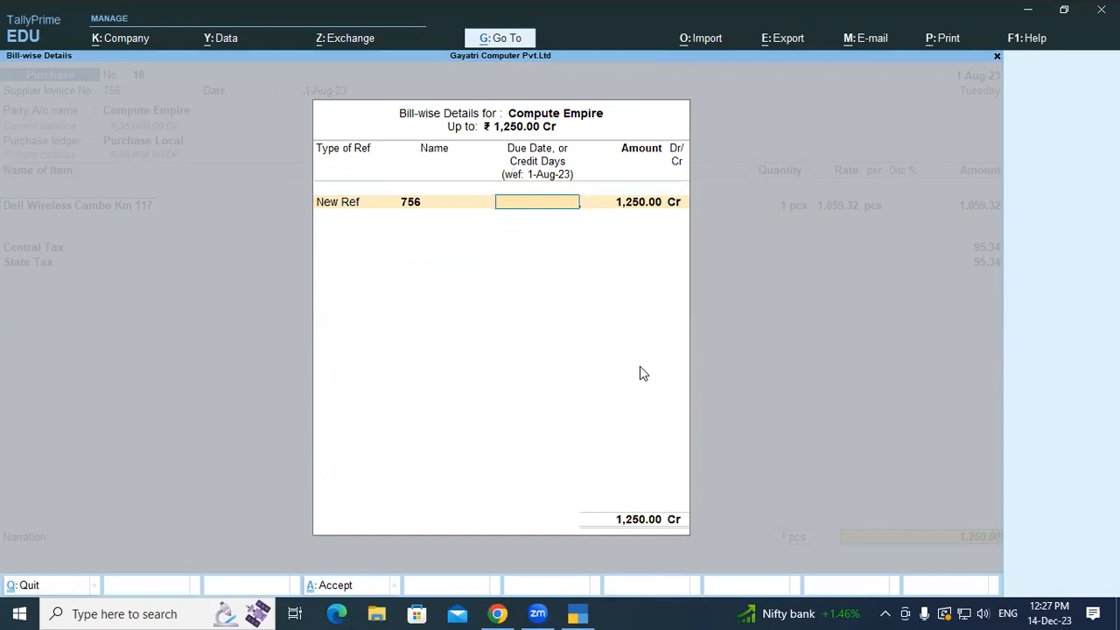
key("Return")
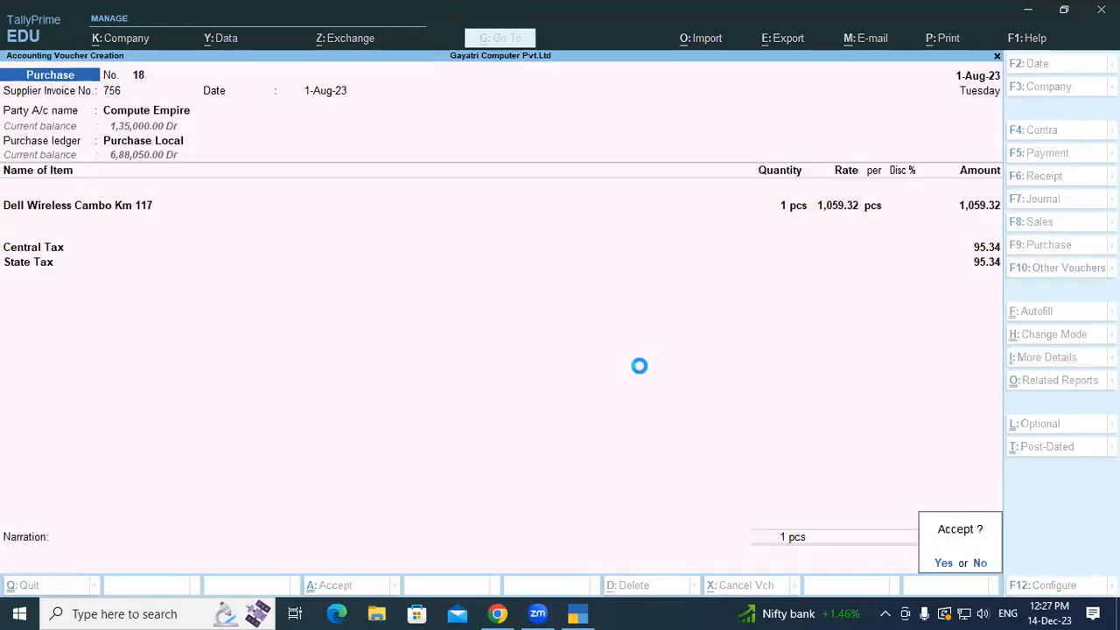
key("y")
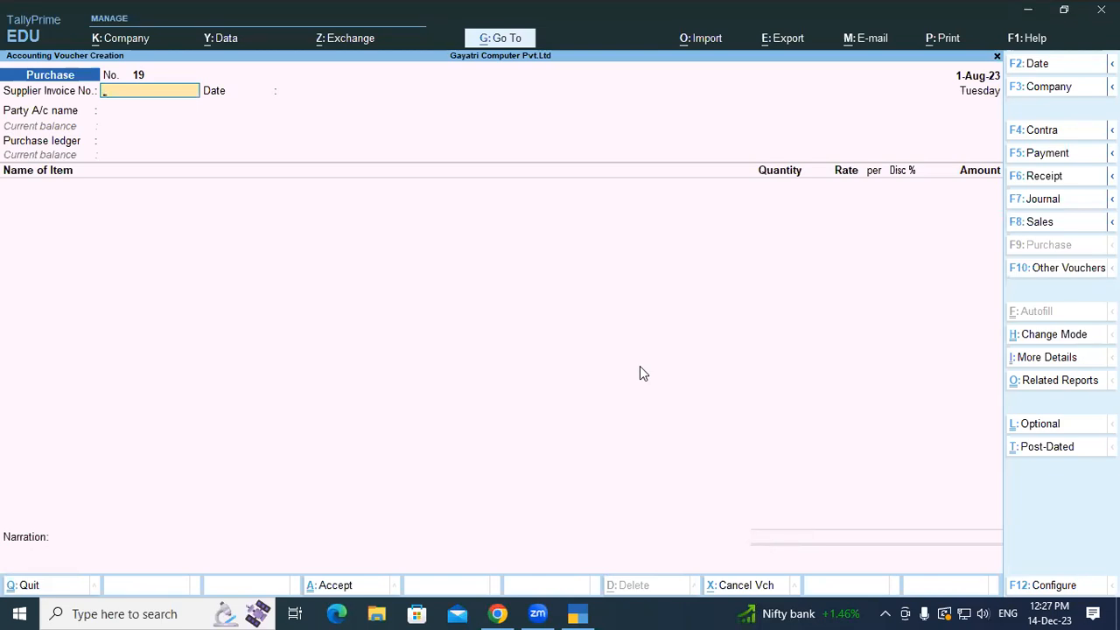
- Reopen voucher 18 and preview its Tax Invoice zoomed in, with 9% CGST/SGST of 95.34
key("Page_Up")
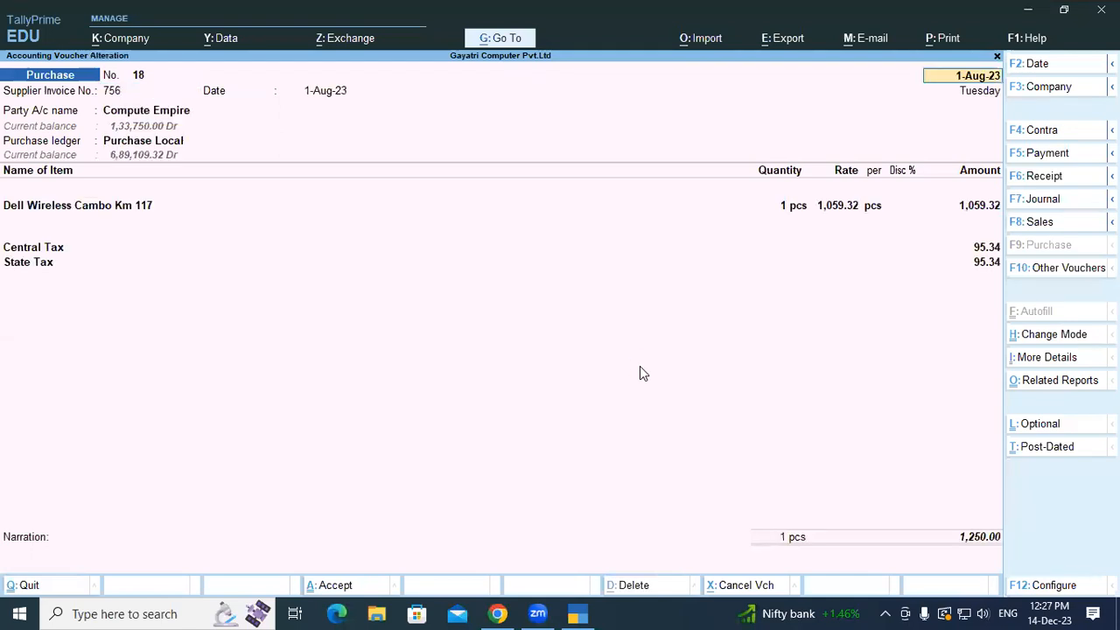
key("alt+p")
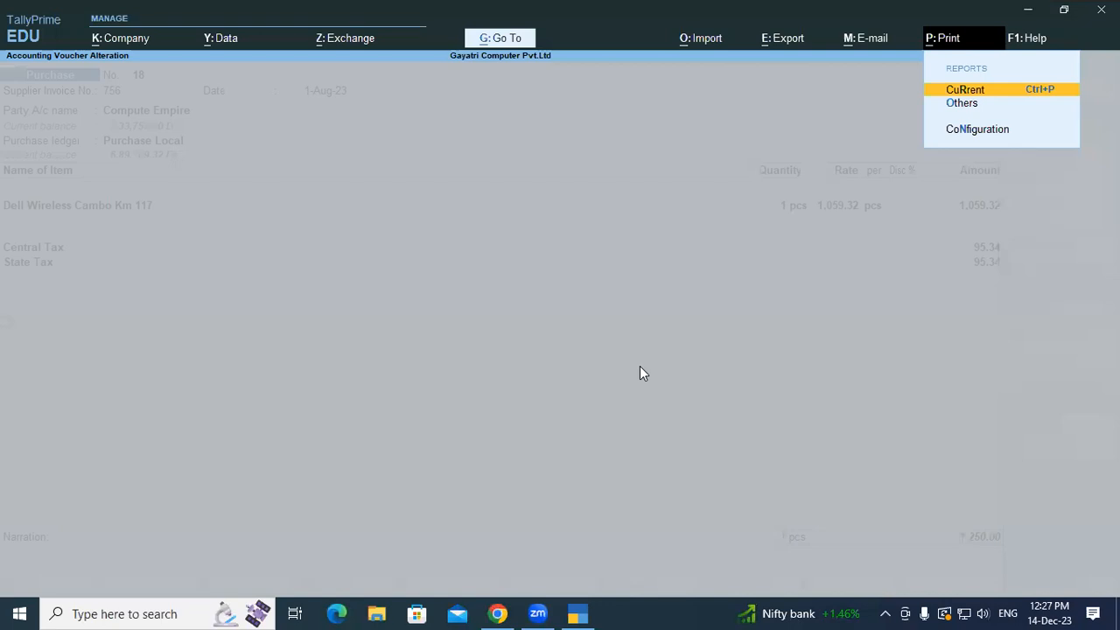
key("Return")
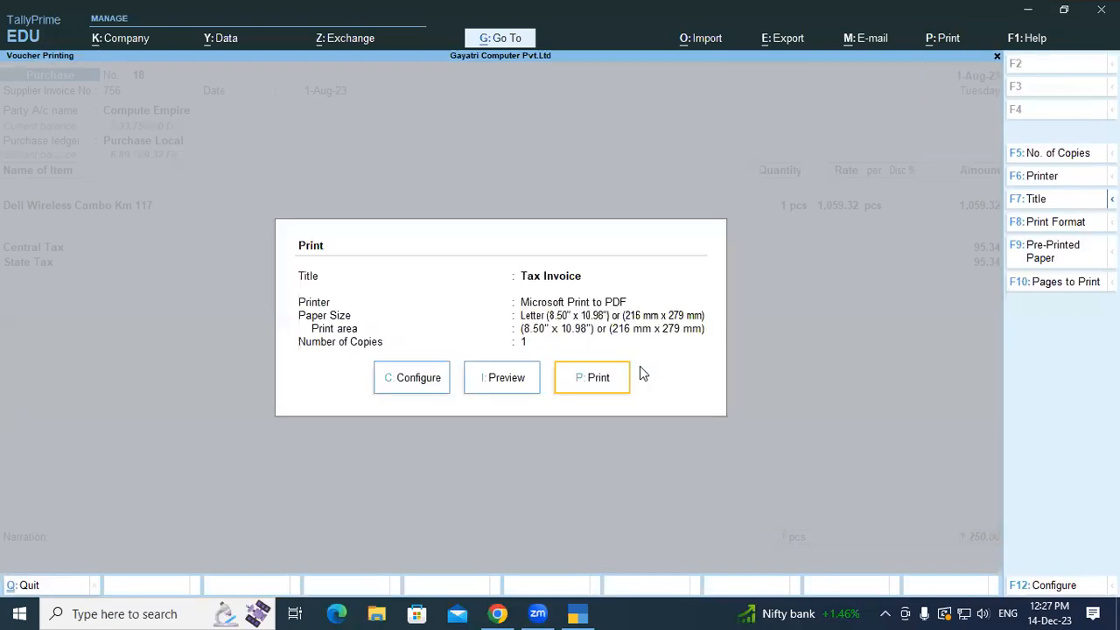
left_click(507, 376)
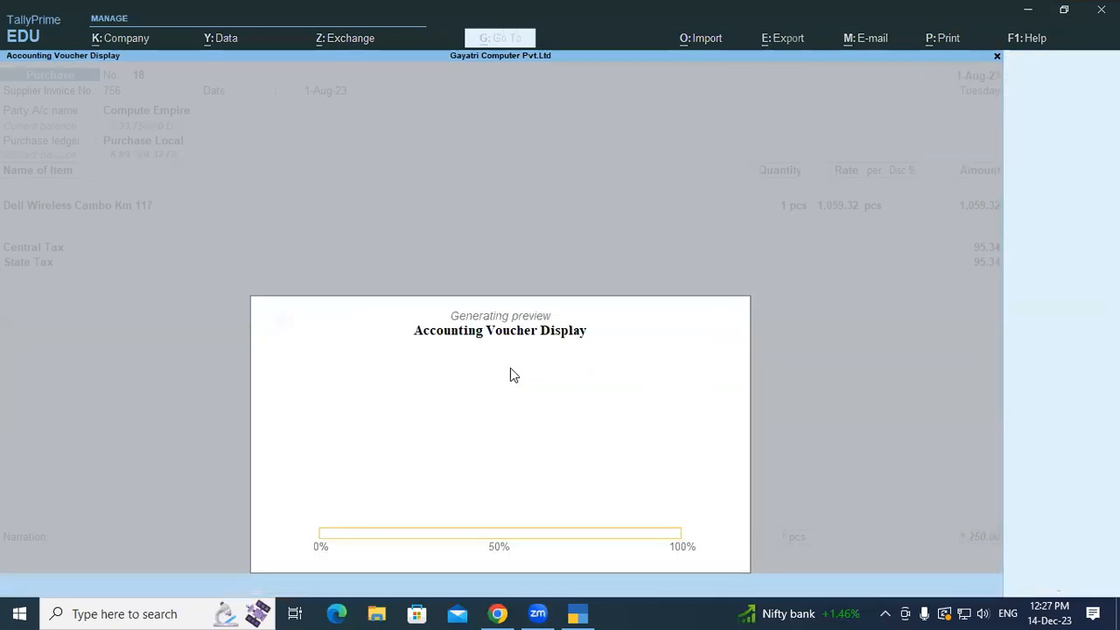
left_click(755, 608)
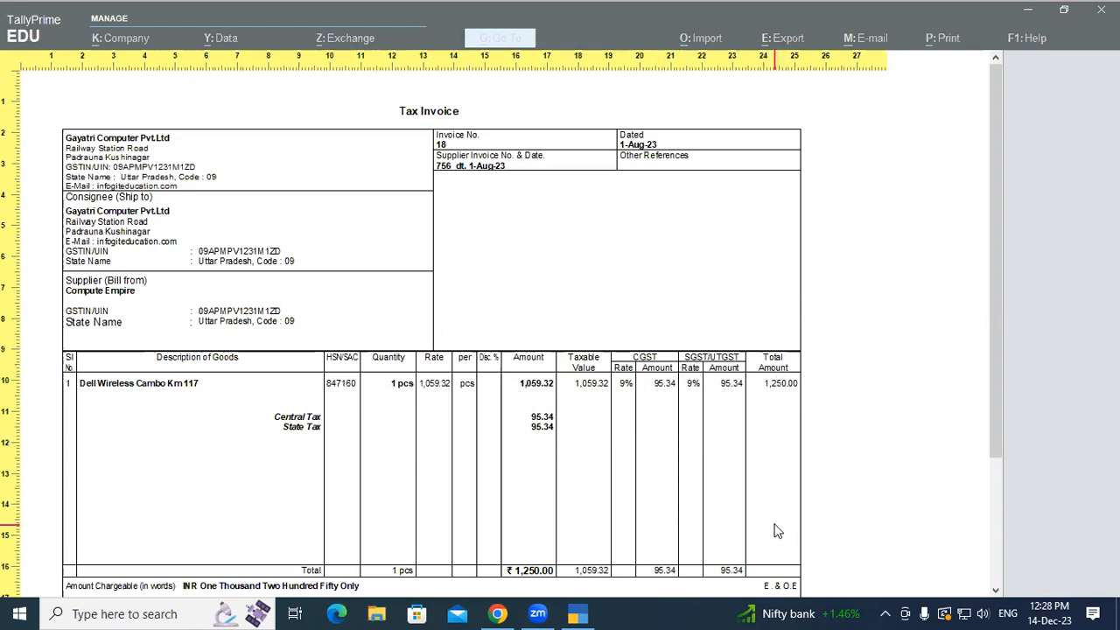
key("Escape")
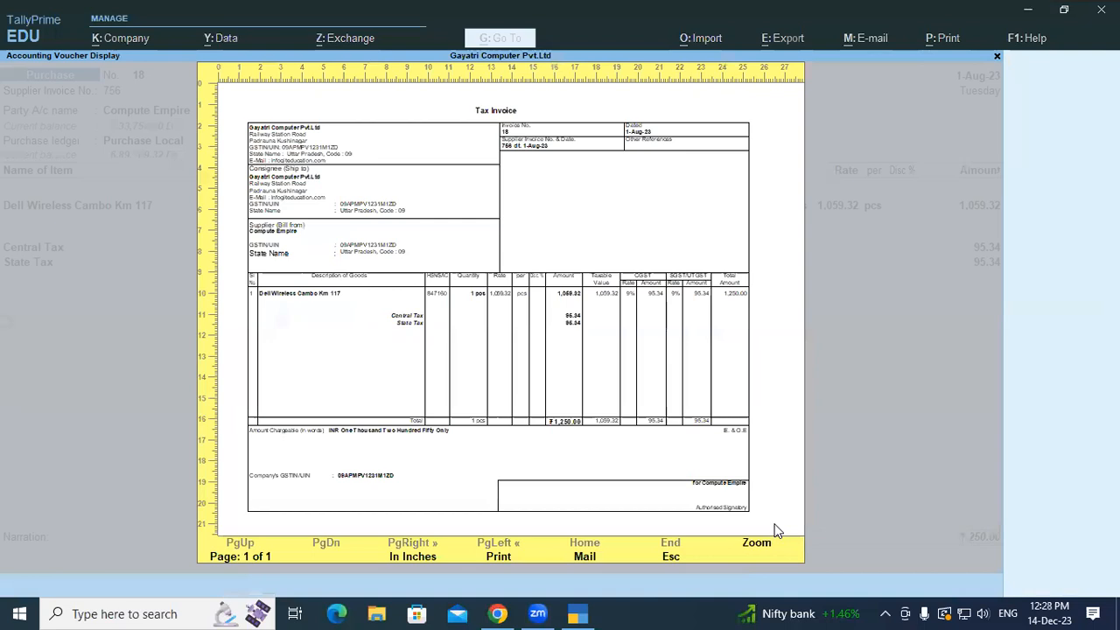
key("Escape")
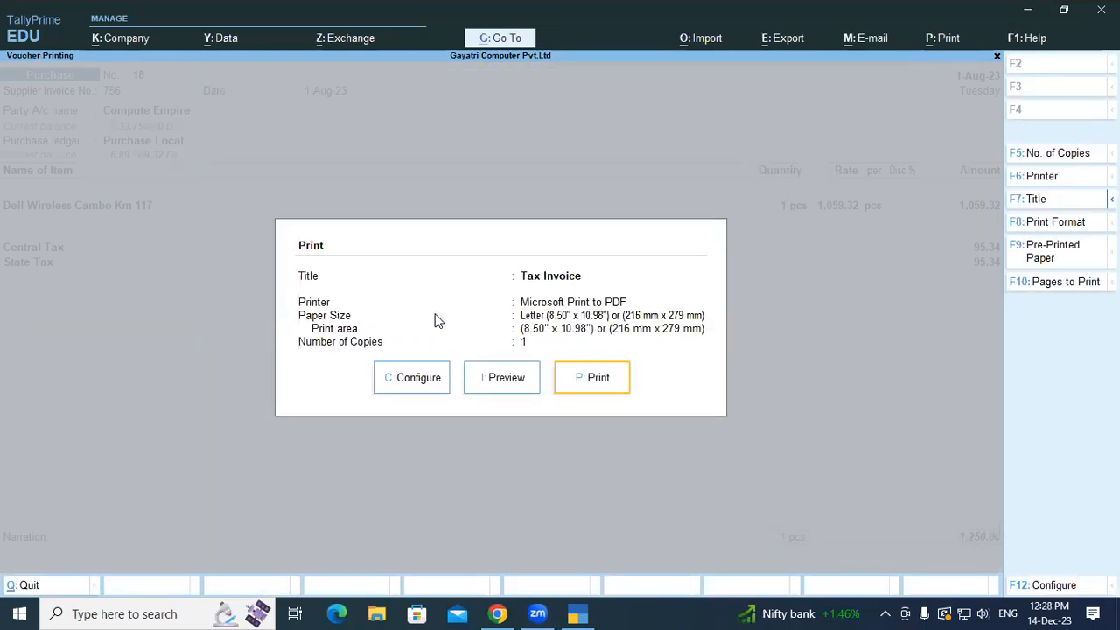
- Set Show Item-wise GST details and Show HSN/SAC to No in the print configuration
left_click(410, 377)
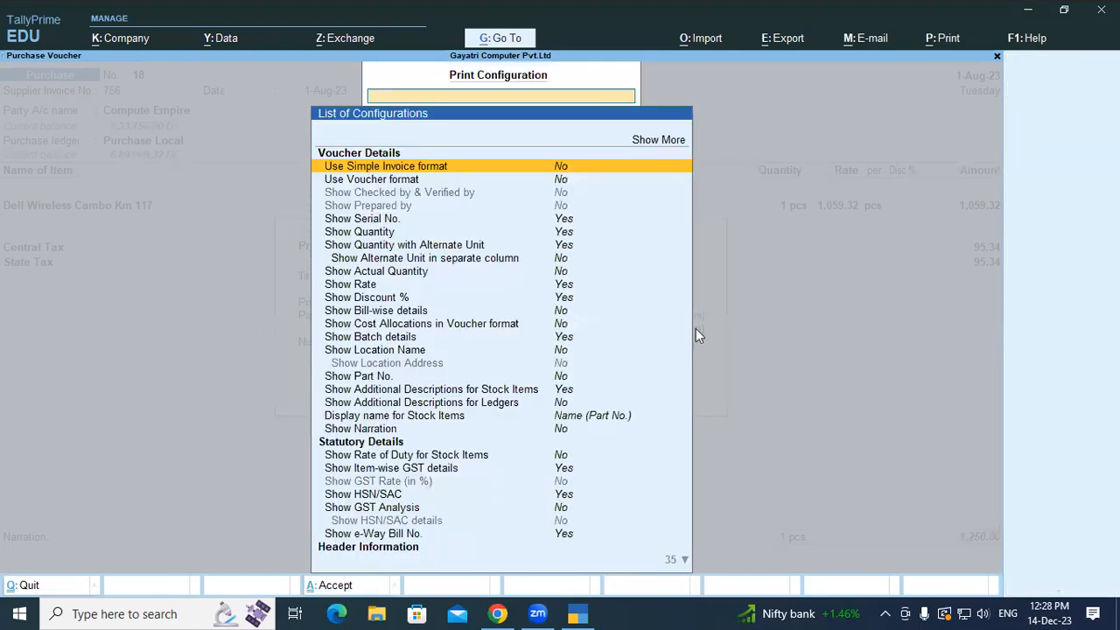
key("Down")
key("Down")
key("Down")
key("Down")
key("Down")
key("Down")
key("Down")
key("Down")
key("Down")
key("Down")
key("Down")
key("Down")
key("Down")
key("Down")
key("Down")
key("Down")
key("Down")
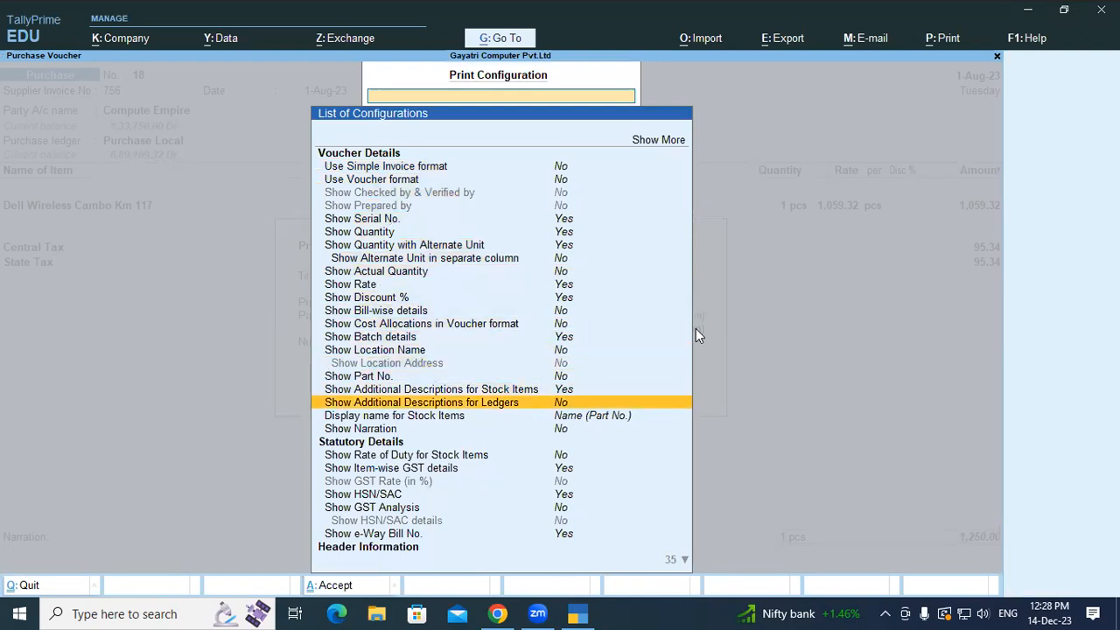
key("Down")
key("Down")
key("Down")
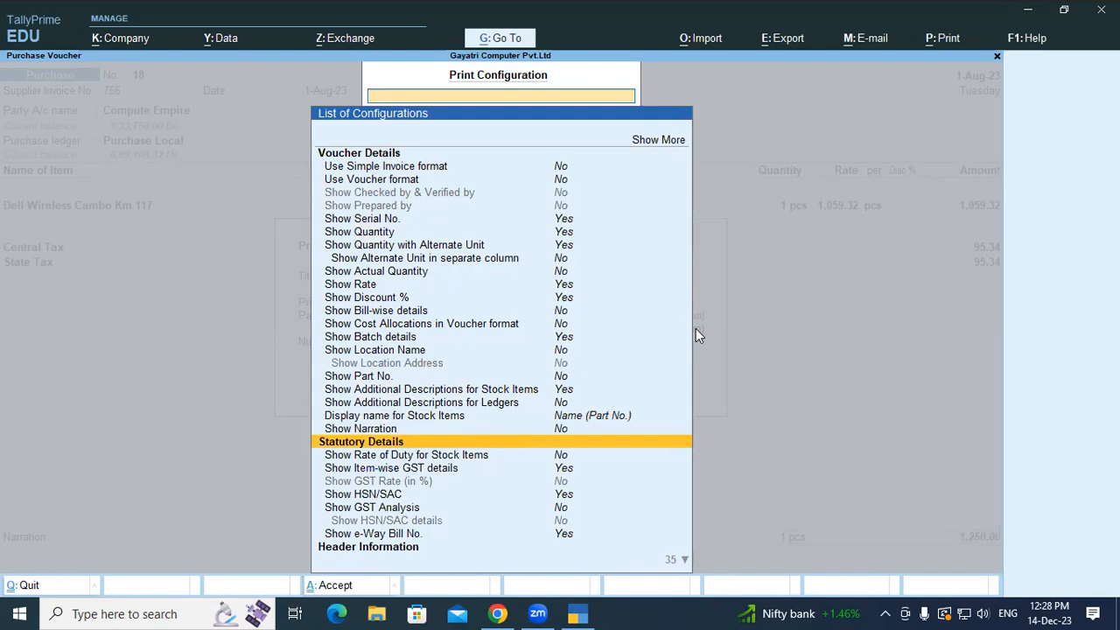
key("Down")
key("Down")
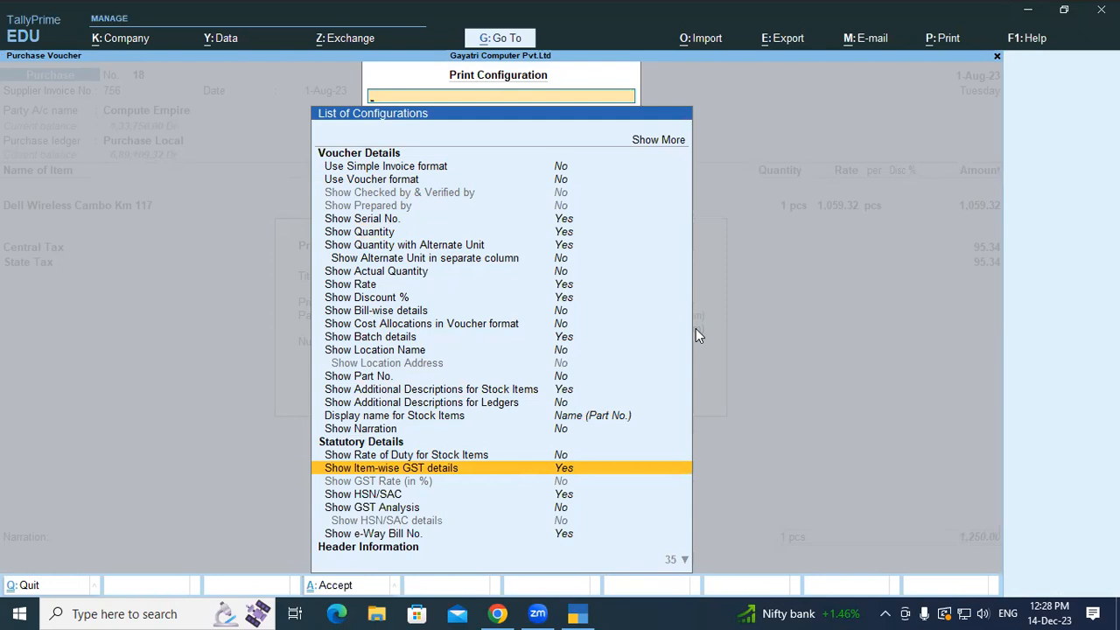
key("Return")
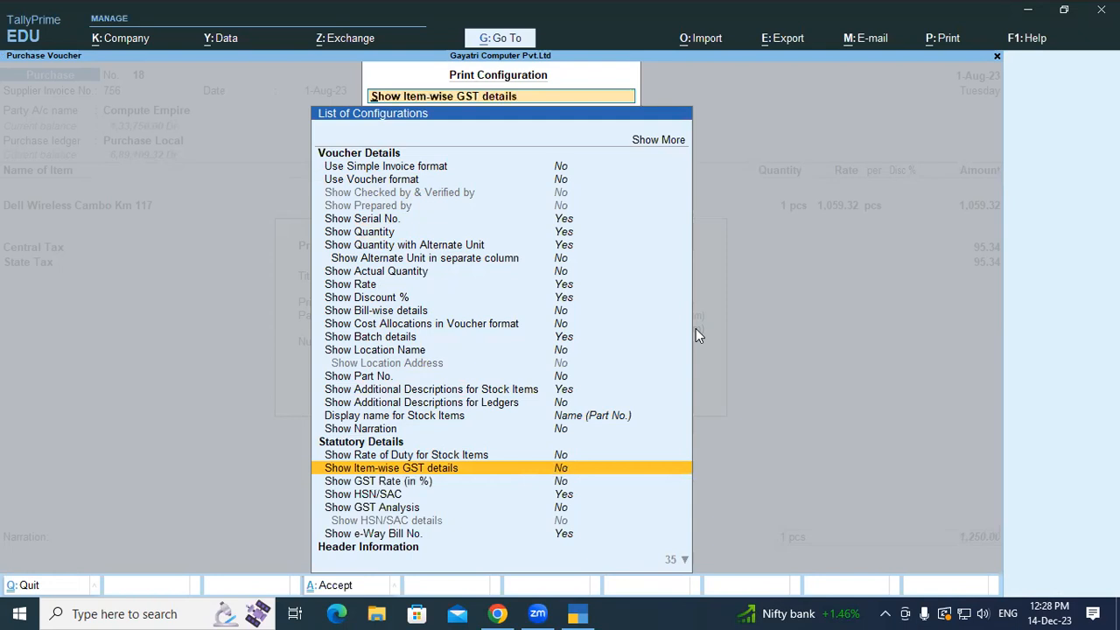
key("Down")
key("Down")
key("Return")
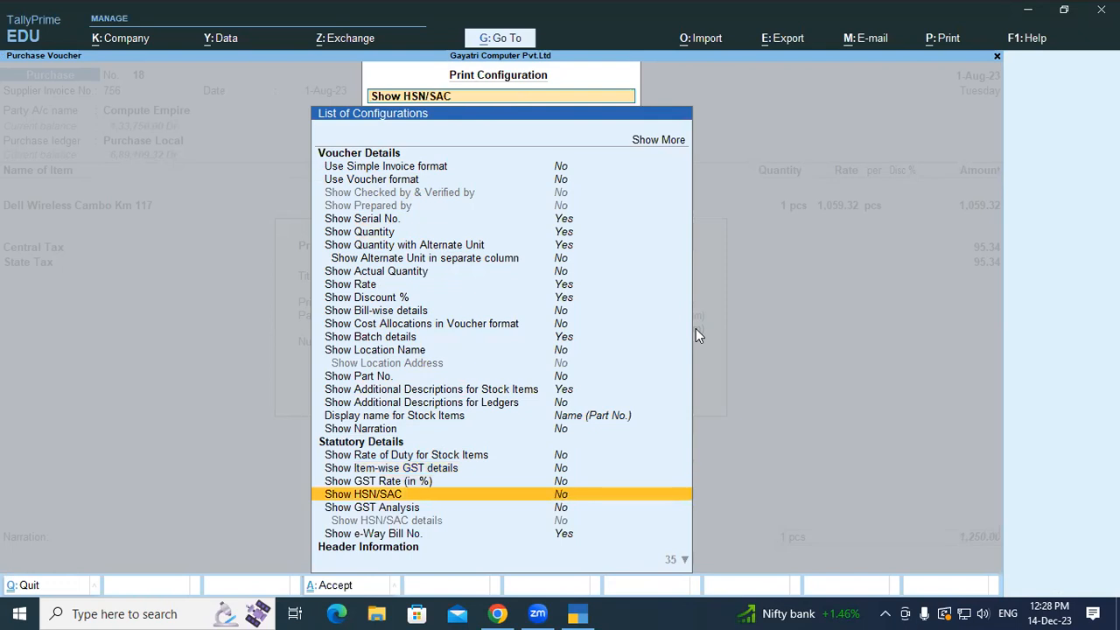
key("Escape")
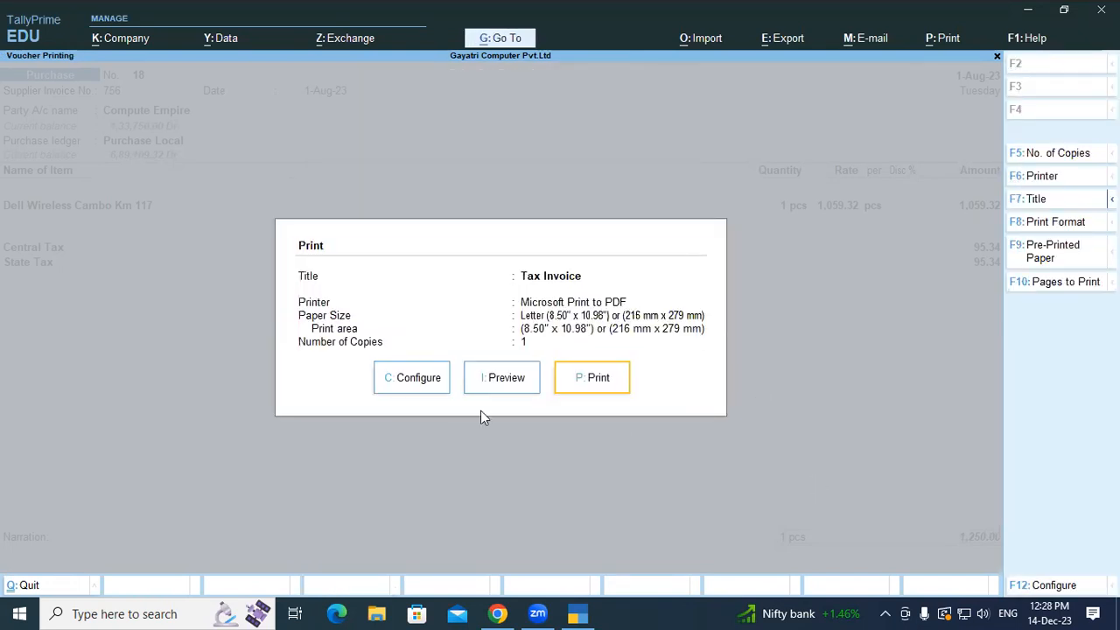
- Preview the Tax Invoice zoomed in, now without HSN/SAC or item-wise GST columns
left_click(503, 379)
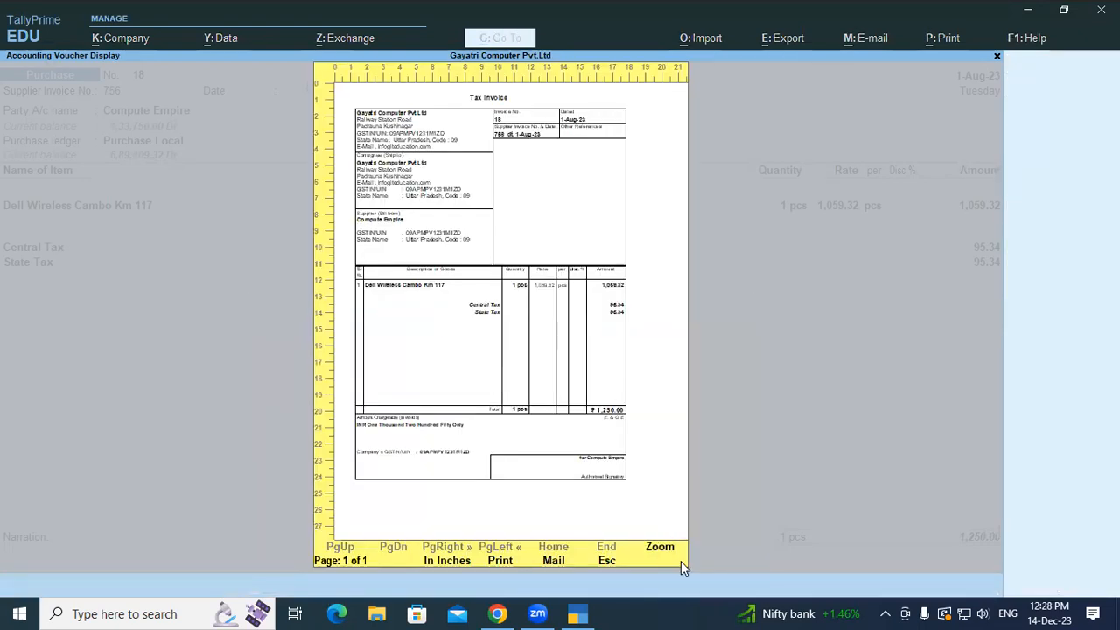
left_click(661, 549)
left_click_drag(995, 276, 979, 308)
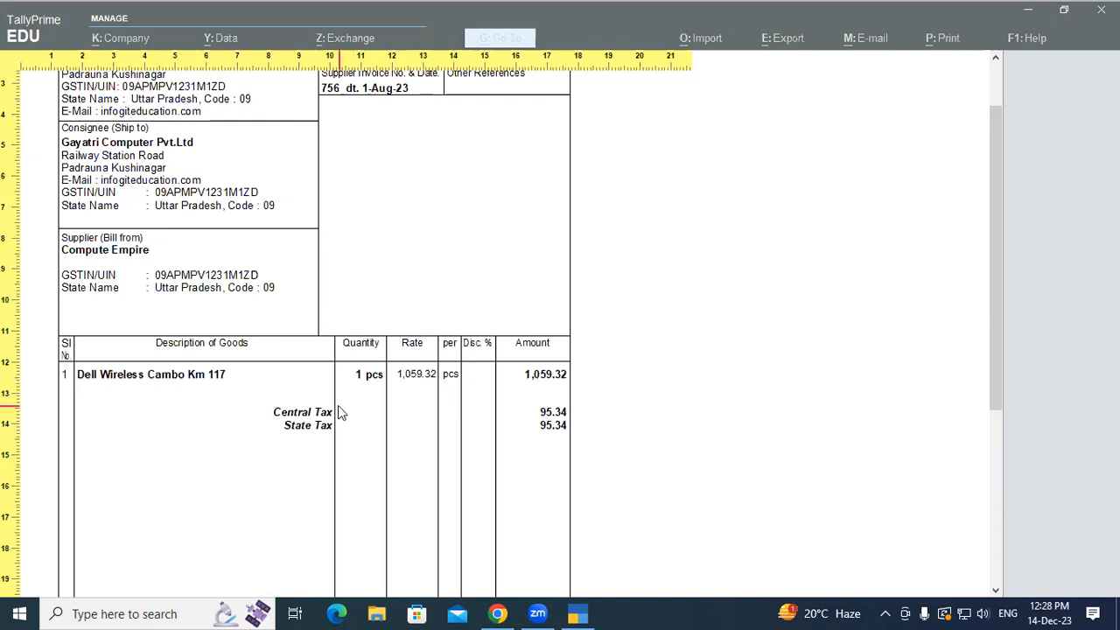
left_click(429, 375)
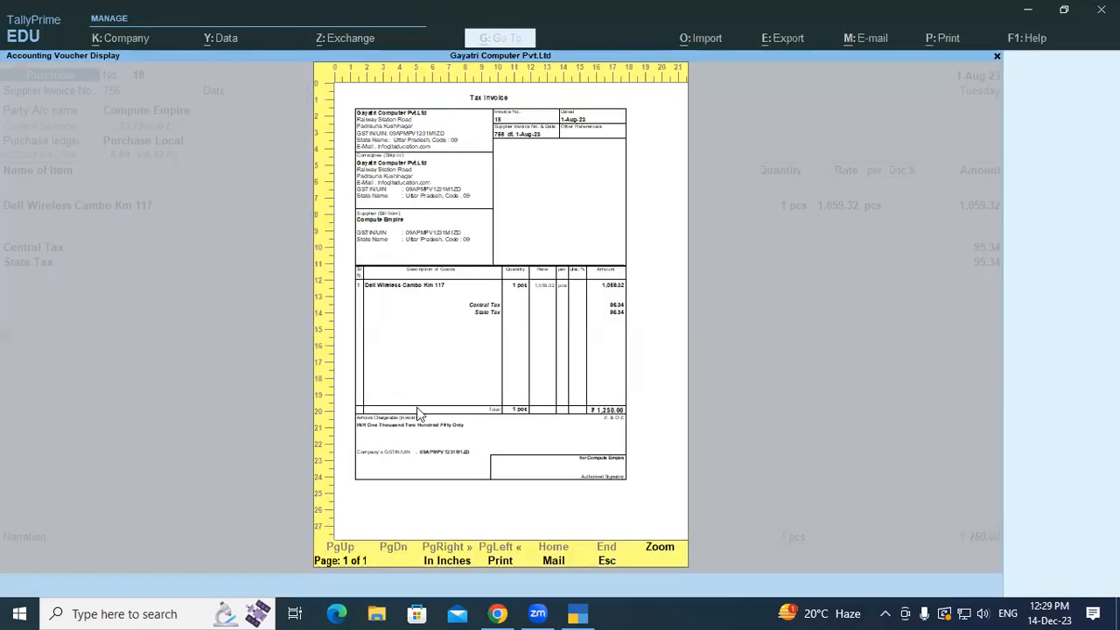
key("Escape")
- Set Show Item-wise GST details and Show GST Analysis to Yes in the print configuration
left_click(412, 385)
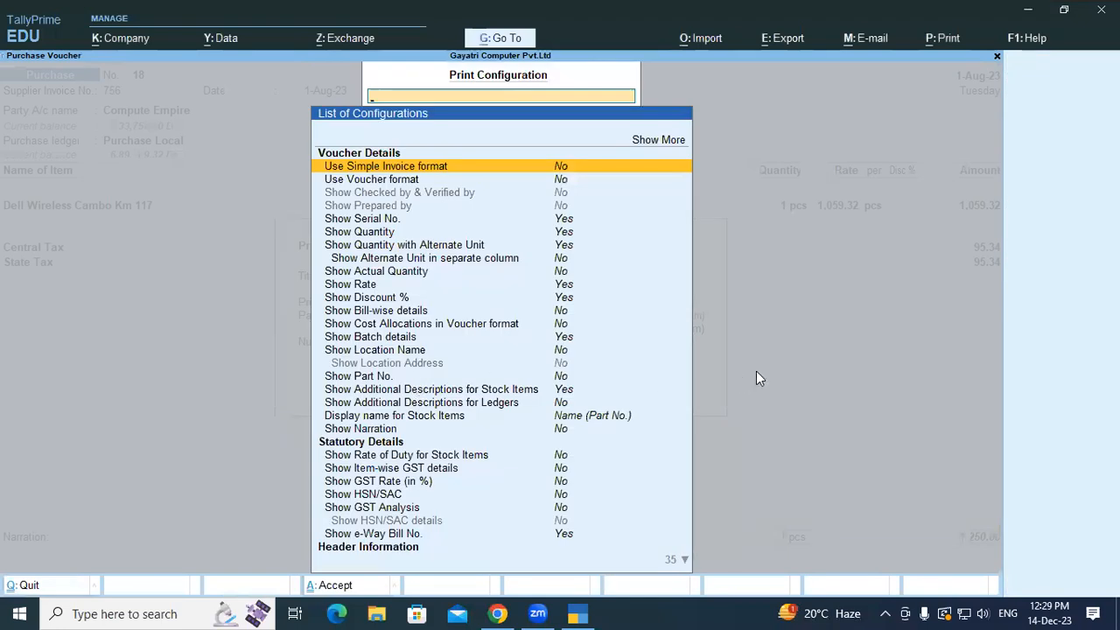
key("Down")
key("Down")
key("Down")
key("Down")
key("Down")
key("Down")
key("Down")
key("Down")
key("Down")
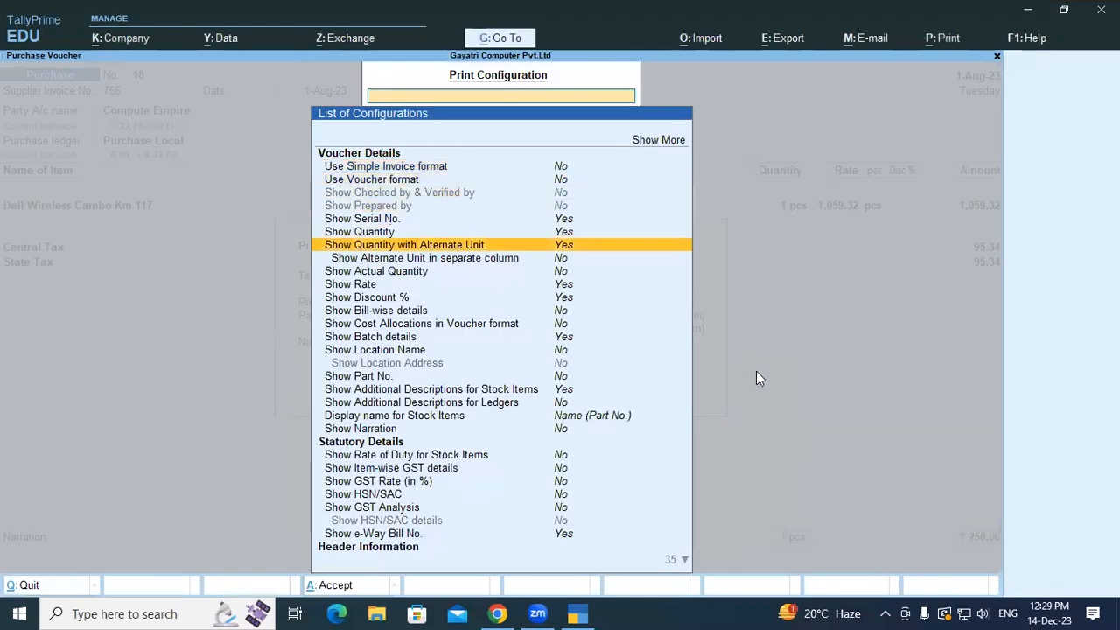
key("Down")
key("Down")
key("Down")
key("Down")
key("Down")
key("Down")
key("Down")
key("Down")
key("Down")
key("Down")
key("Down")
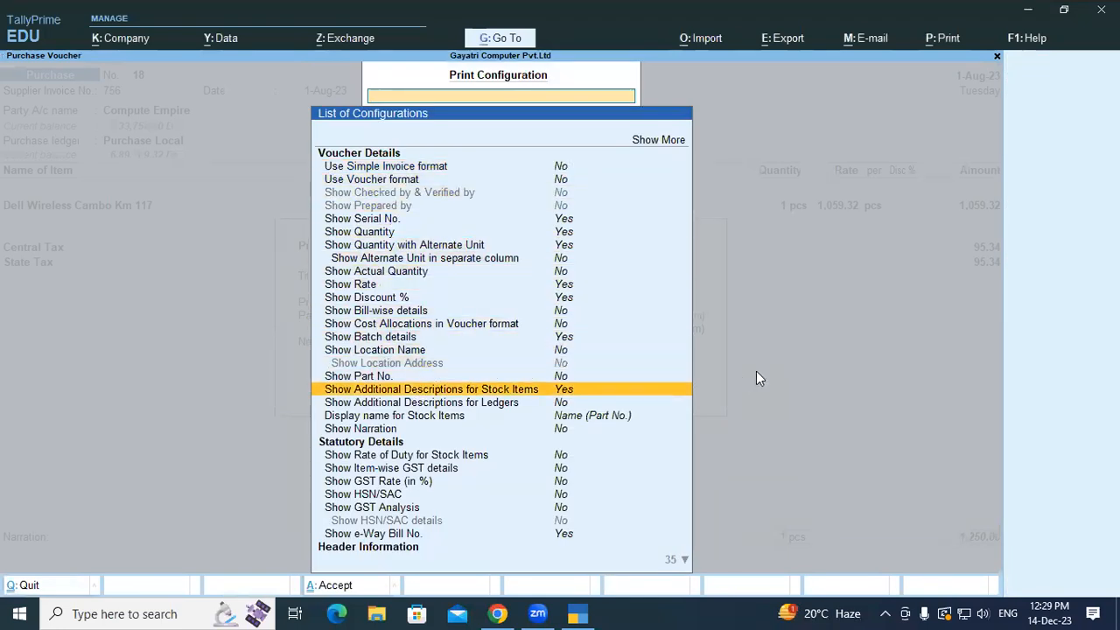
key("Down")
key("Down")
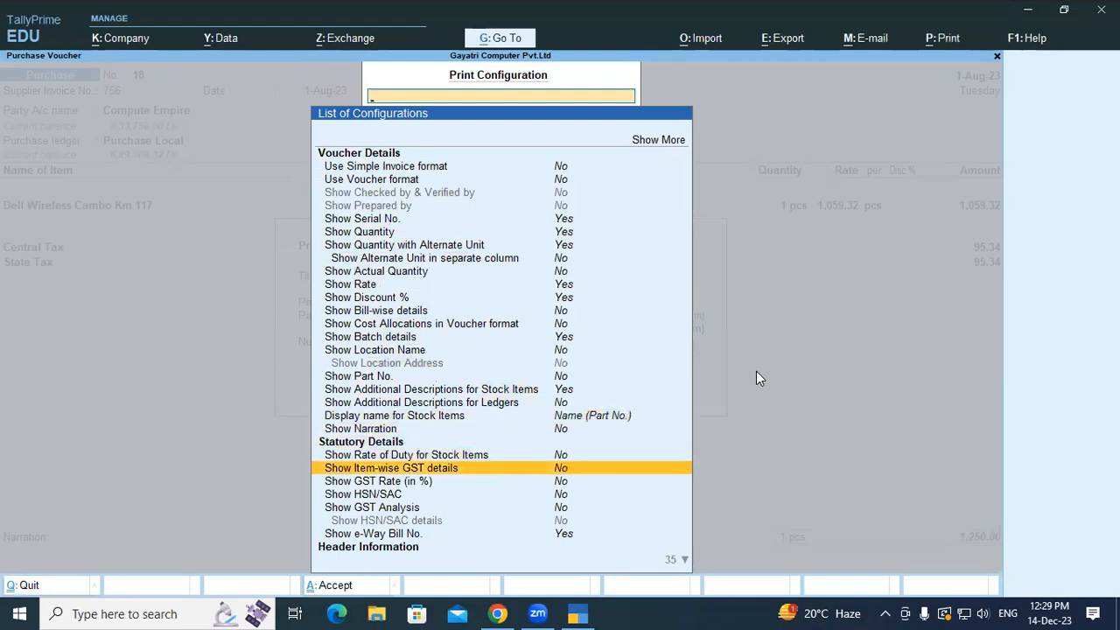
key("Return")
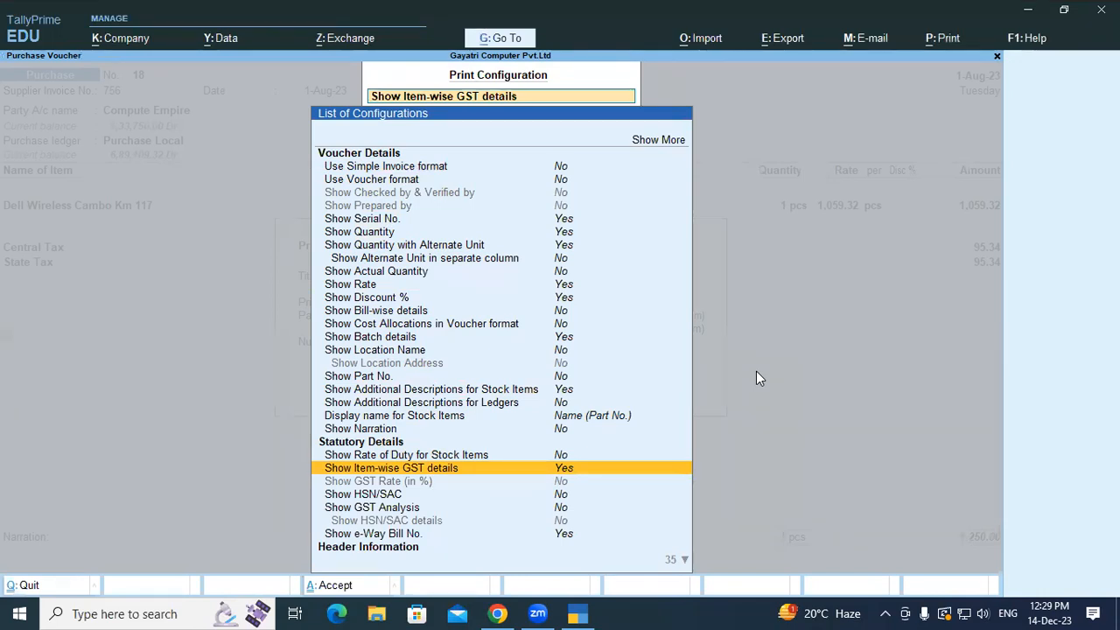
key("Down")
key("Down")
key("Down")
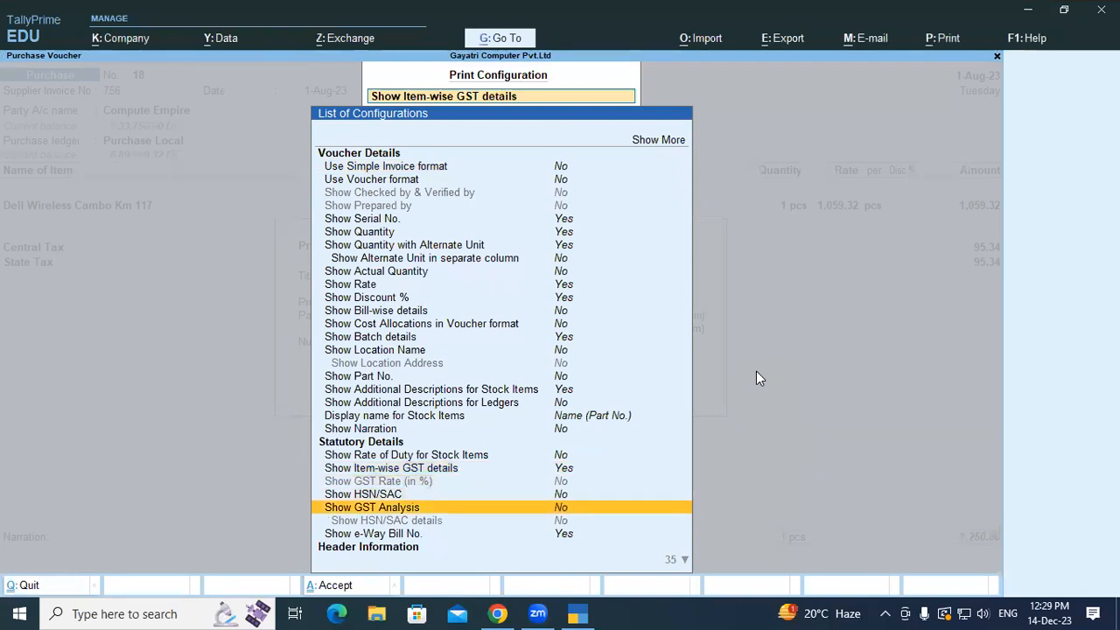
key("Return")
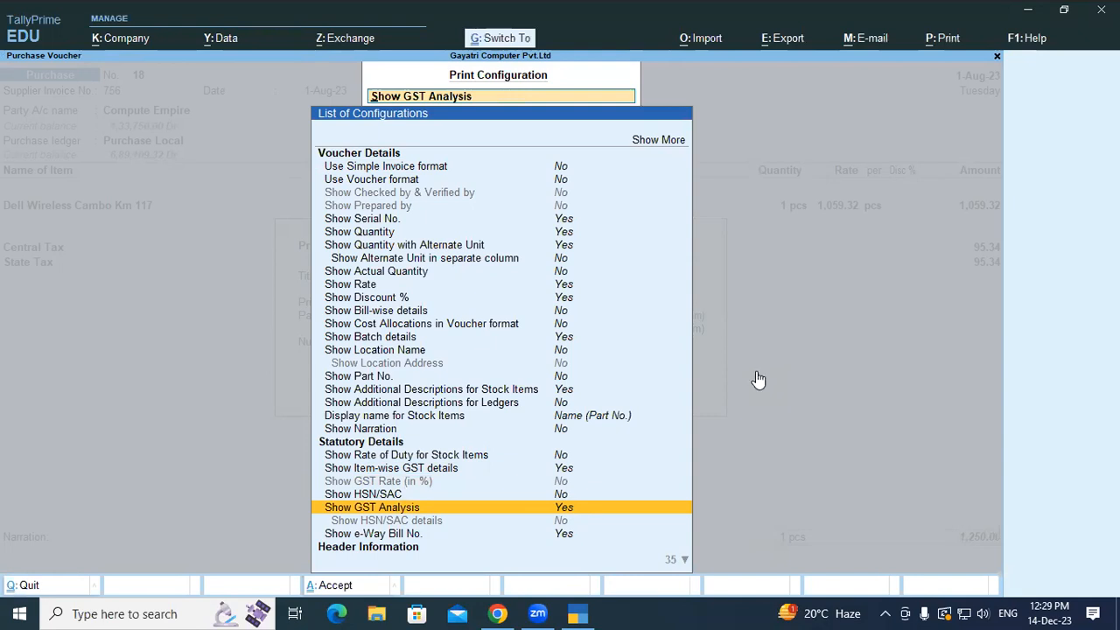
key("Escape")
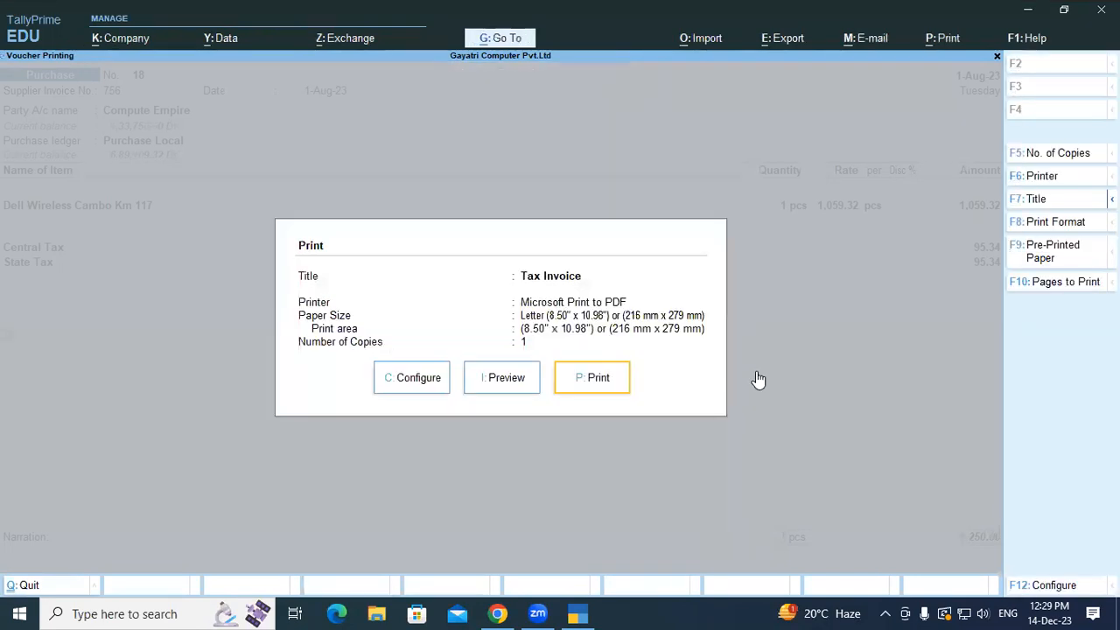
left_click(510, 379)
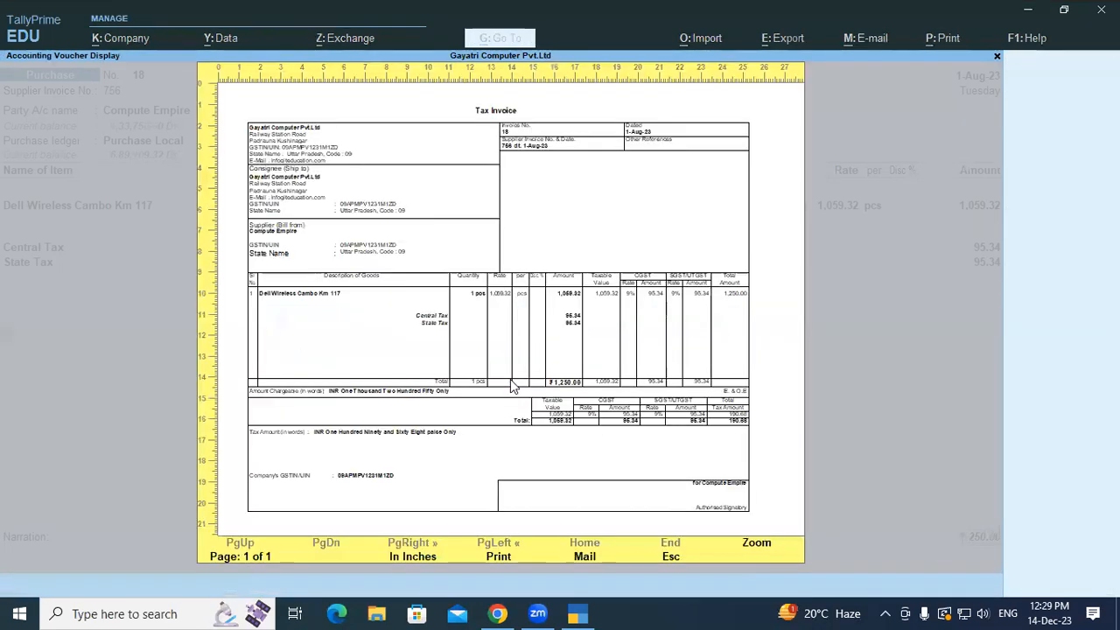
- Zoom in and scroll through the invoice preview showing CGST/SGST columns and tax analysis
left_click(755, 544)
scroll(988, 368, "down", 5)
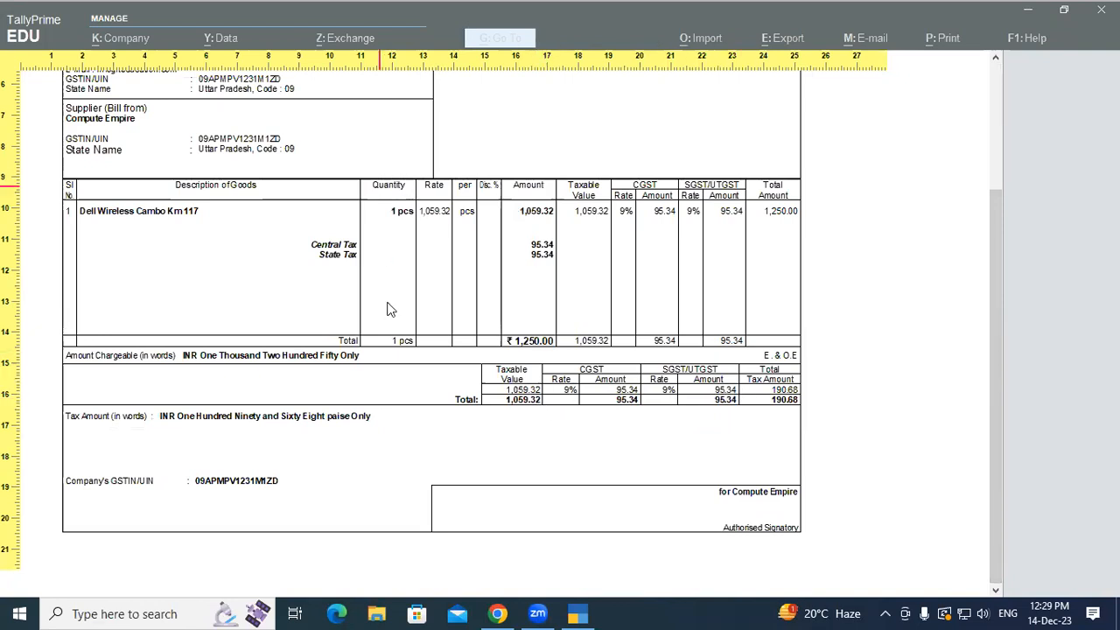
key("Escape")
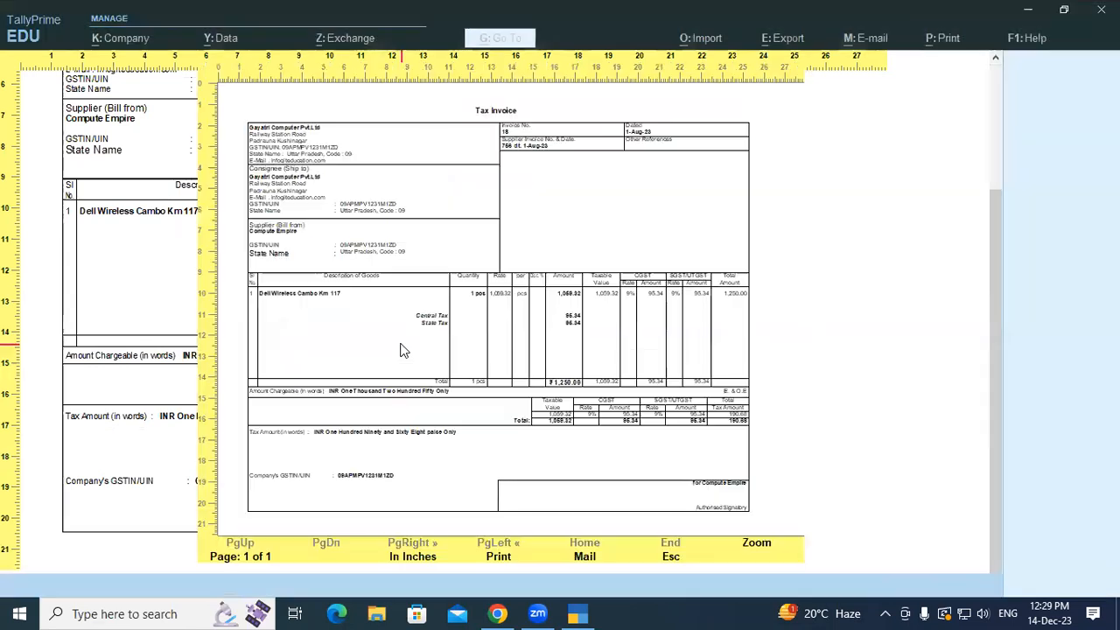
key("Escape")
left_click(408, 382)
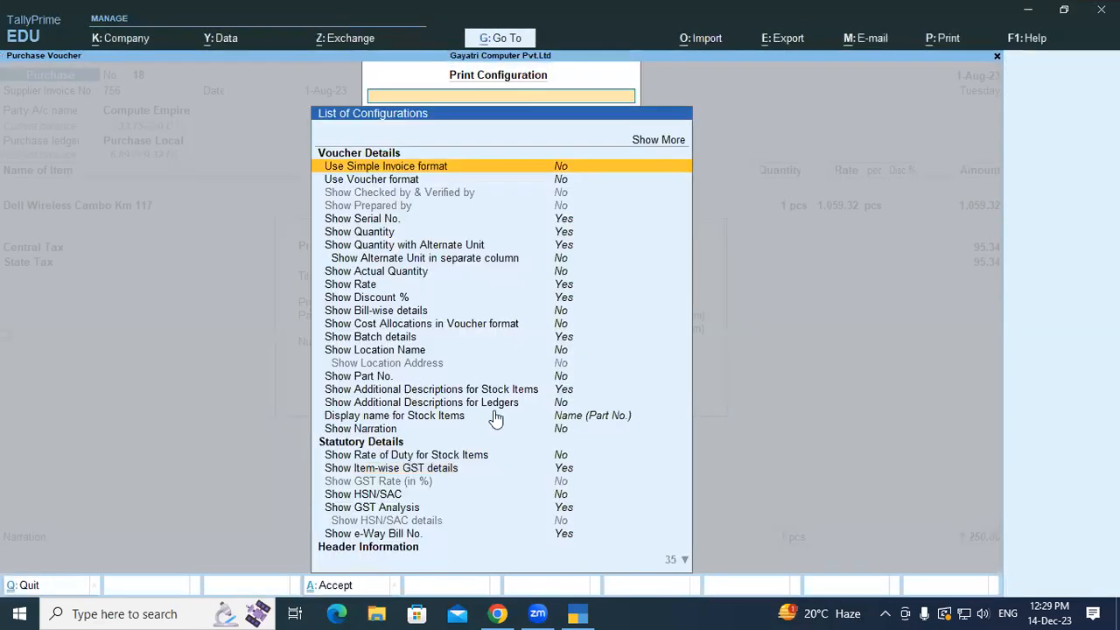
- Set Show HSN/SAC to Yes and Show GST Analysis to No in the print configuration
key("Down")
key("Down")
key("Down")
key("Down")
key("Down")
key("Down")
key("Down")
key("Down")
key("Down")
key("Down")
key("Down")
key("Down")
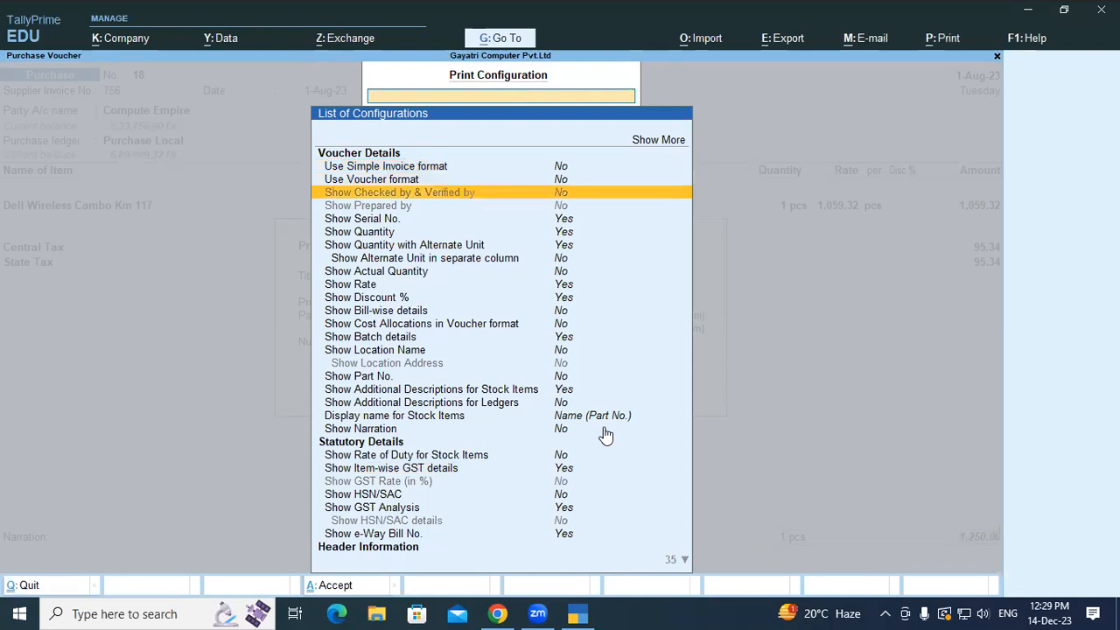
key("Down")
key("Down")
key("Down")
key("Down")
key("Down")
key("Down")
key("Down")
key("Down")
key("Down")
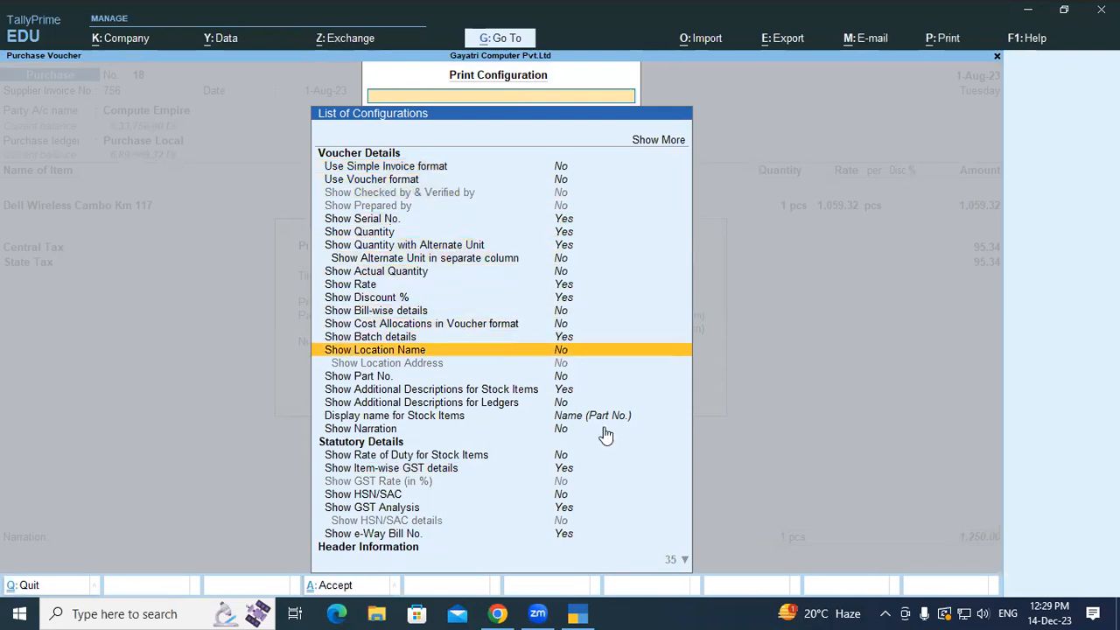
key("Down")
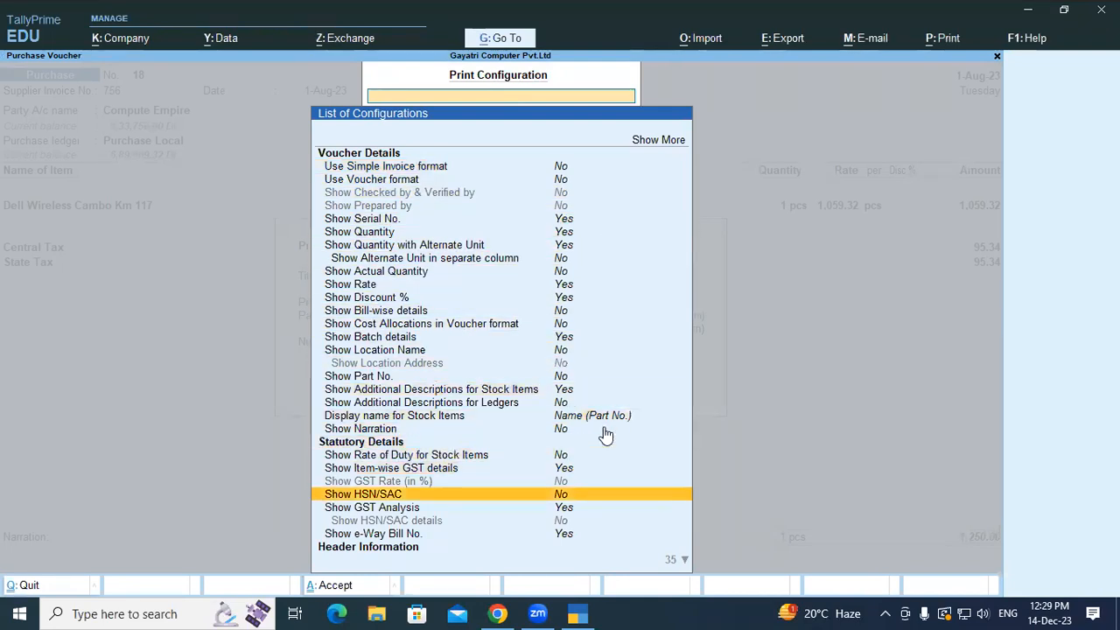
key("Return")
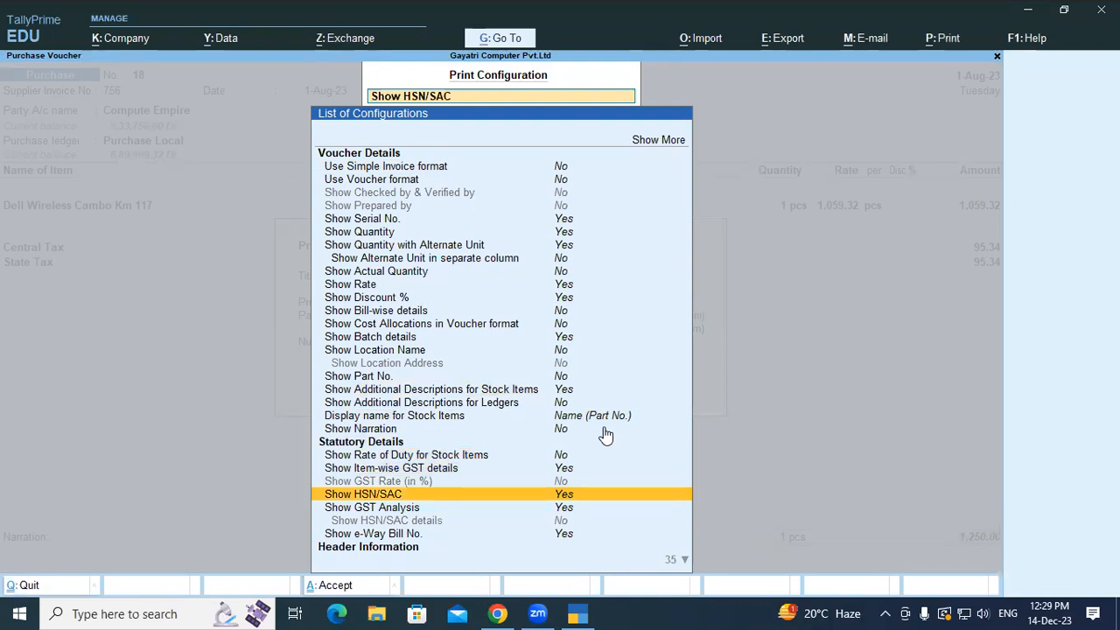
key("Down")
key("Return")
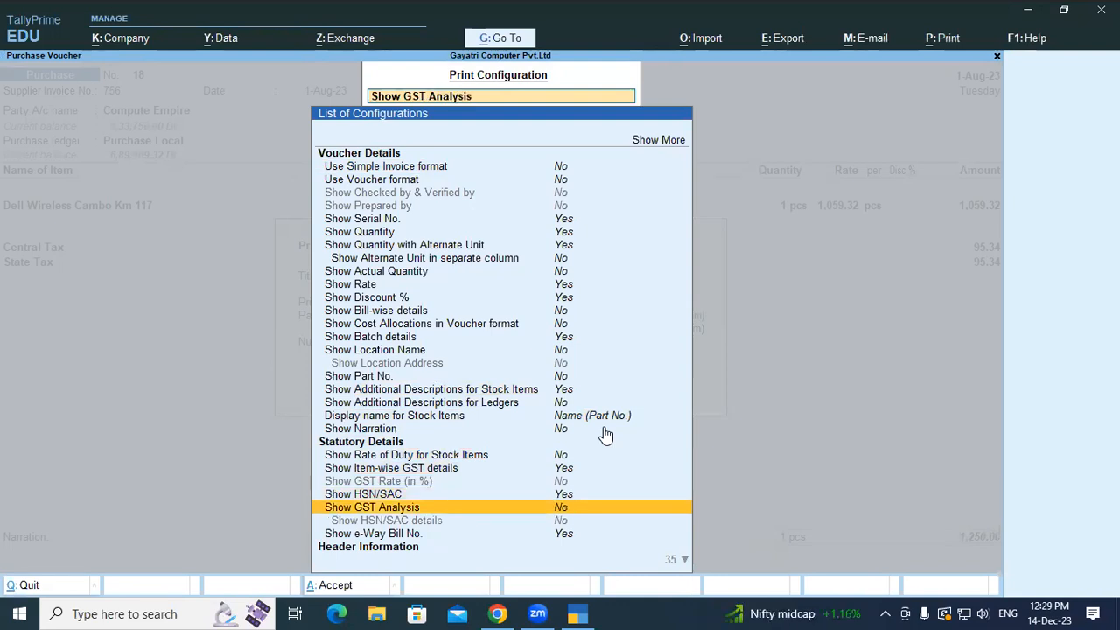
key("Escape")
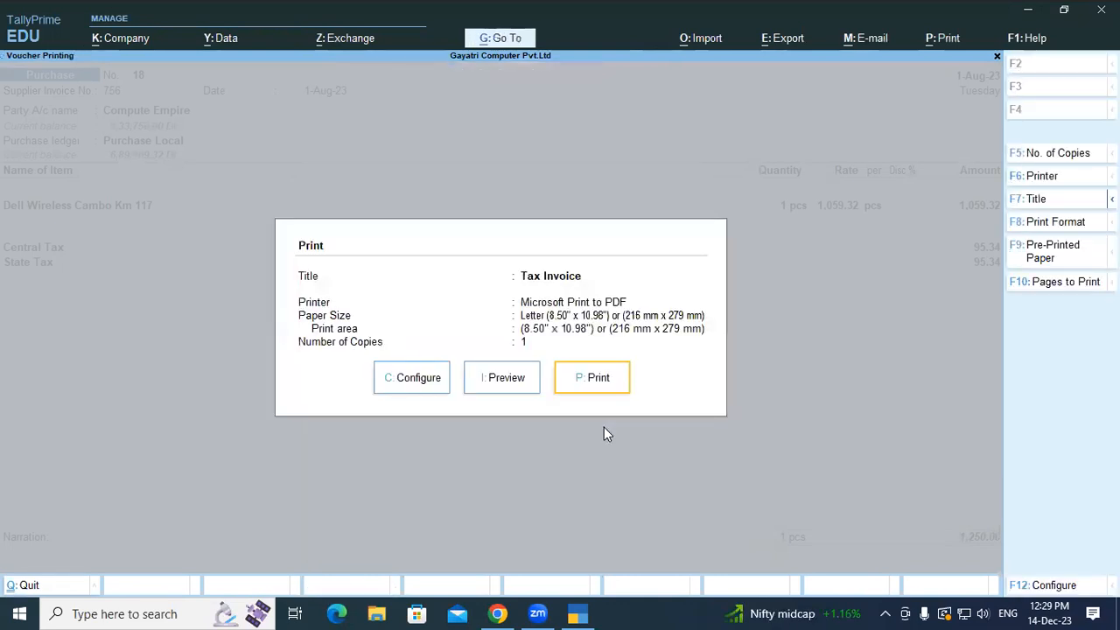
left_click(516, 376)
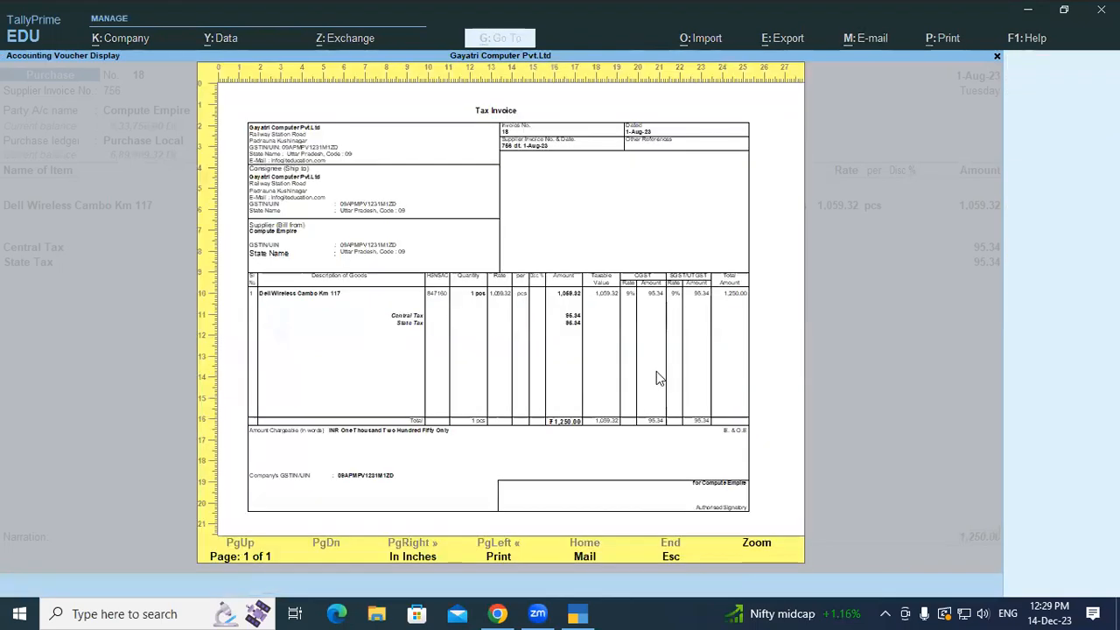
left_click(758, 544)
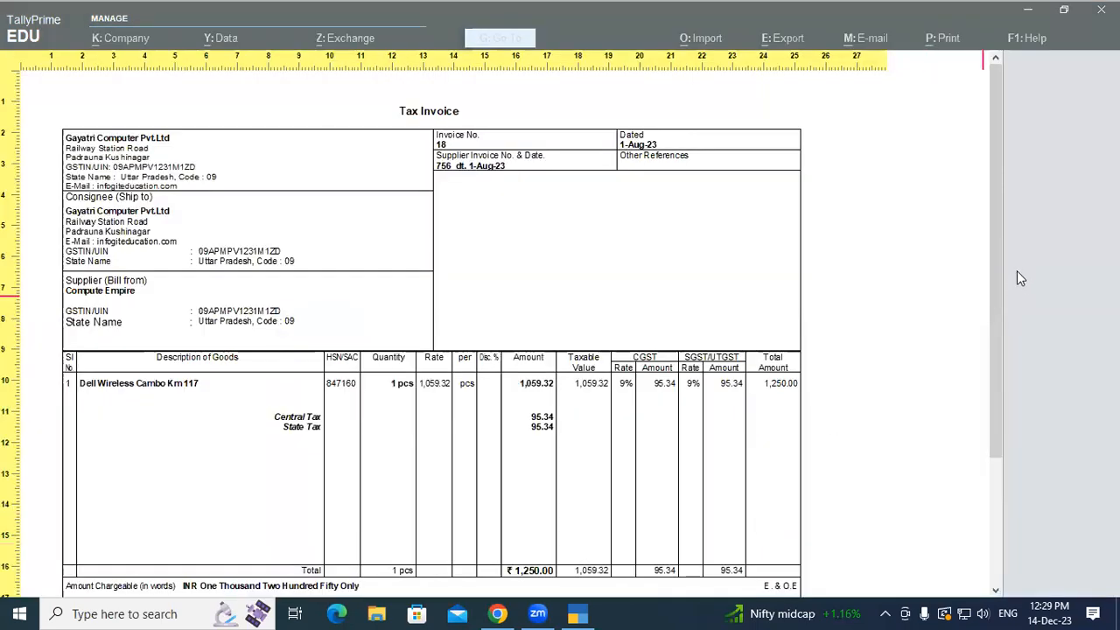
scroll(992, 274, "down", 2)
scroll(966, 358, "down", 3)
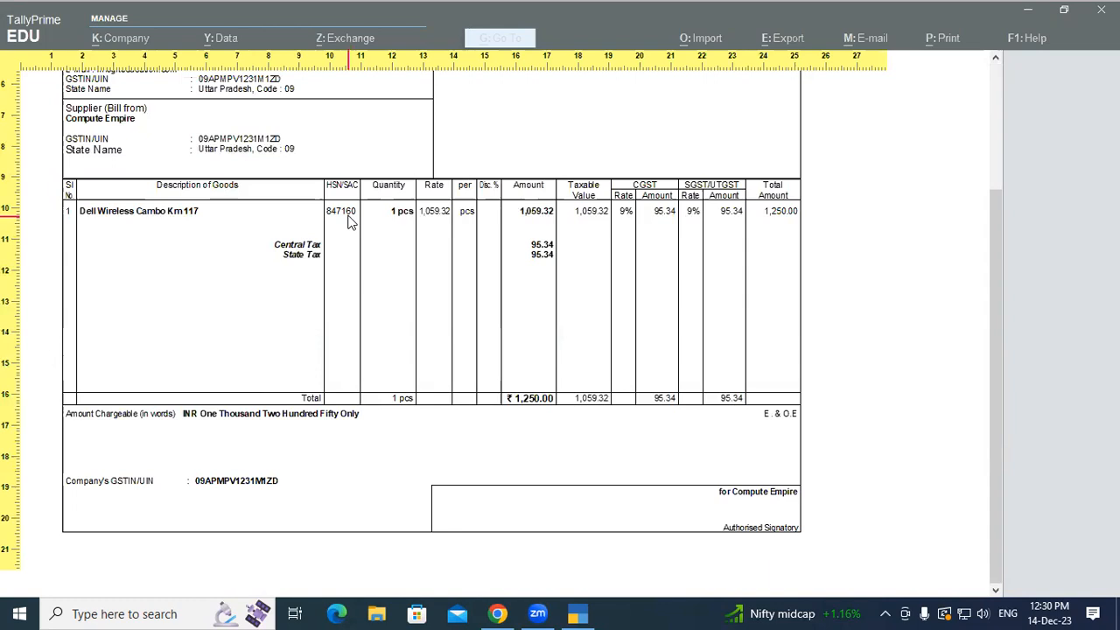
left_click_drag(997, 308, 998, 77)
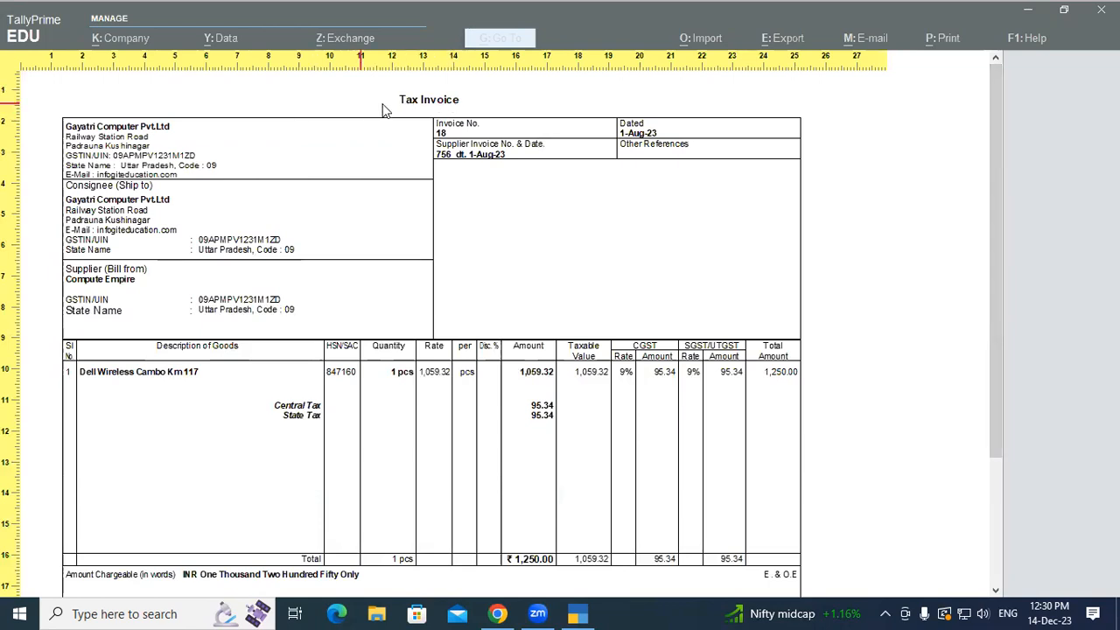
left_click(427, 103)
key("Escape")
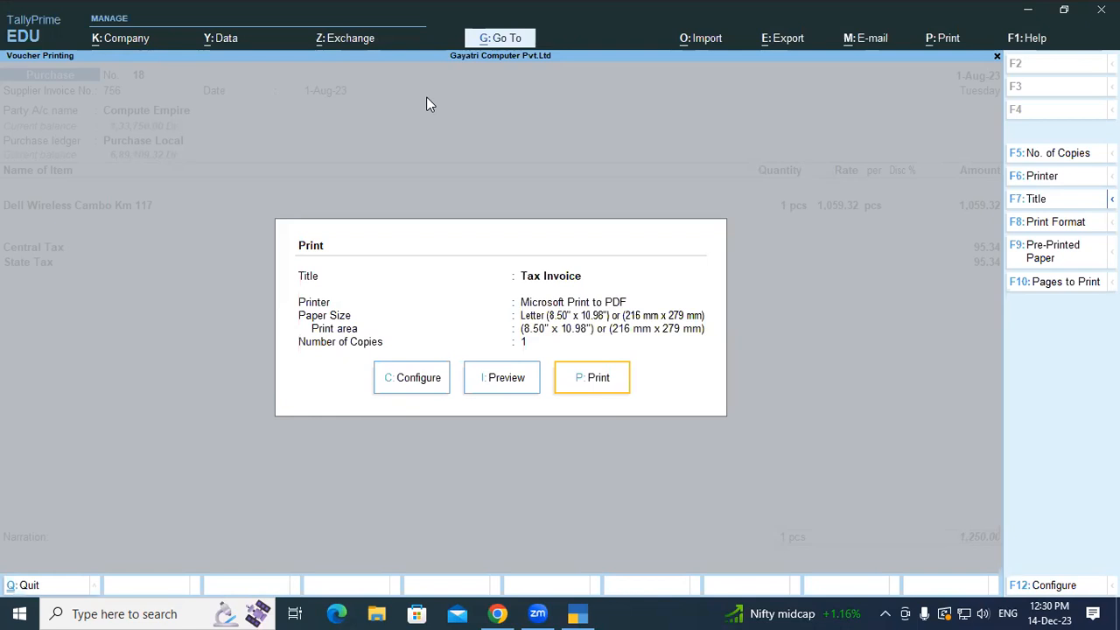
left_click(1029, 200)
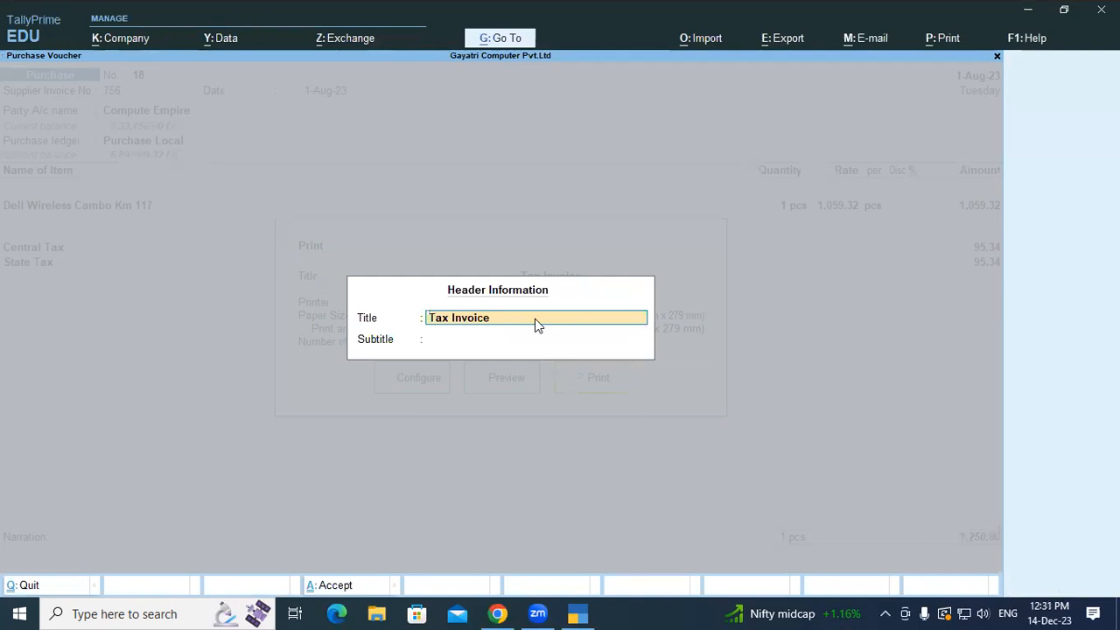
key("Return")
key("Return")
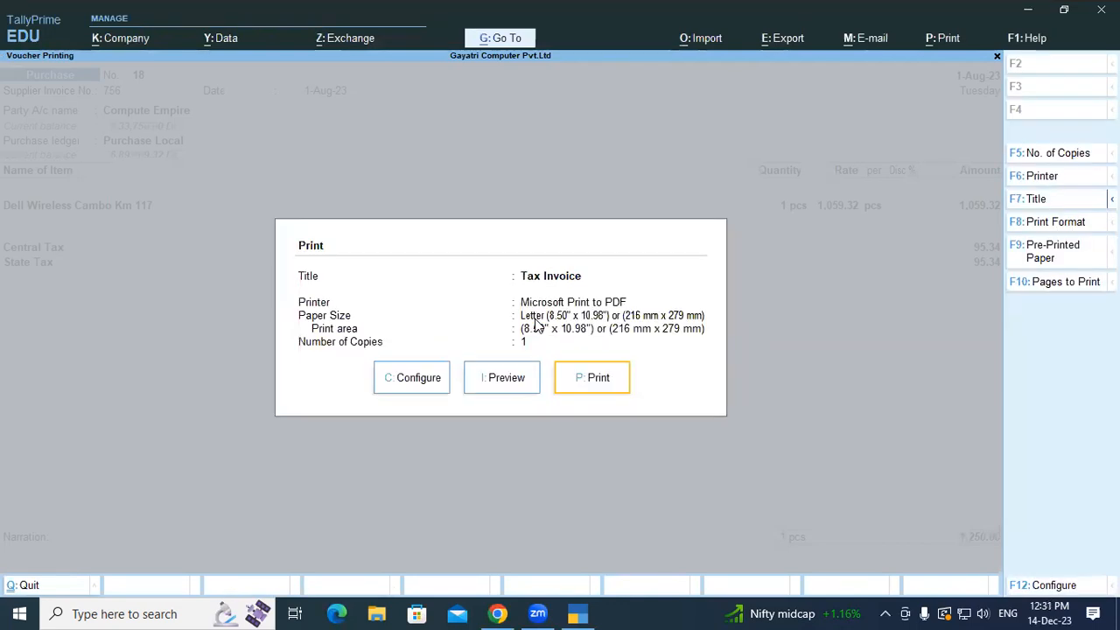
left_click(517, 378)
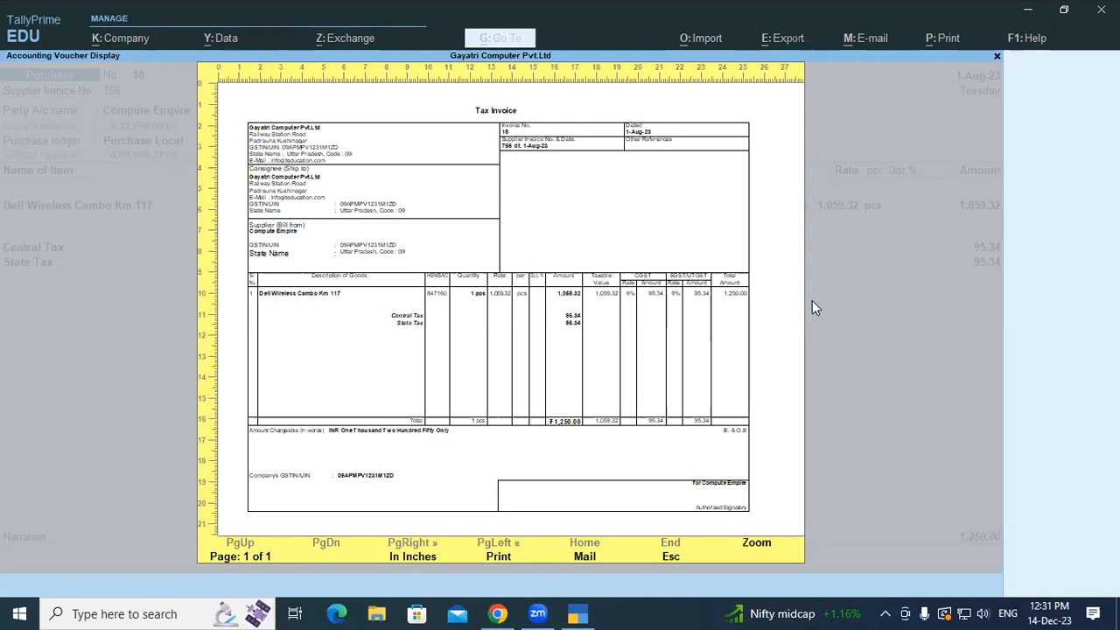
key("Escape")
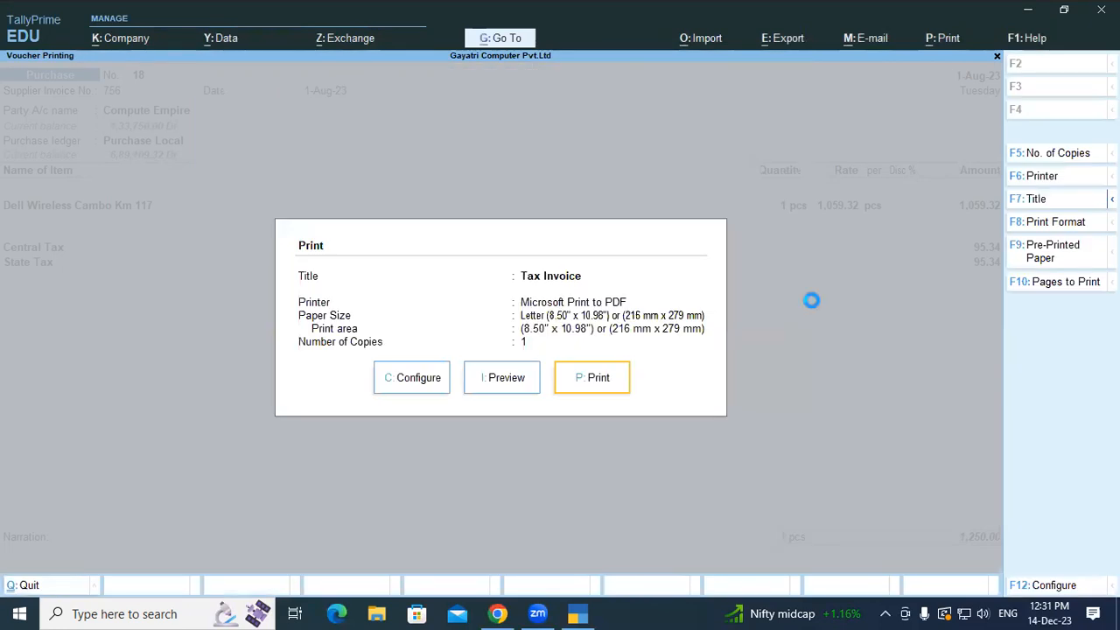
- Leave the Tax Invoice Print dialog to return to voucher 18's alteration screen
key("Escape")
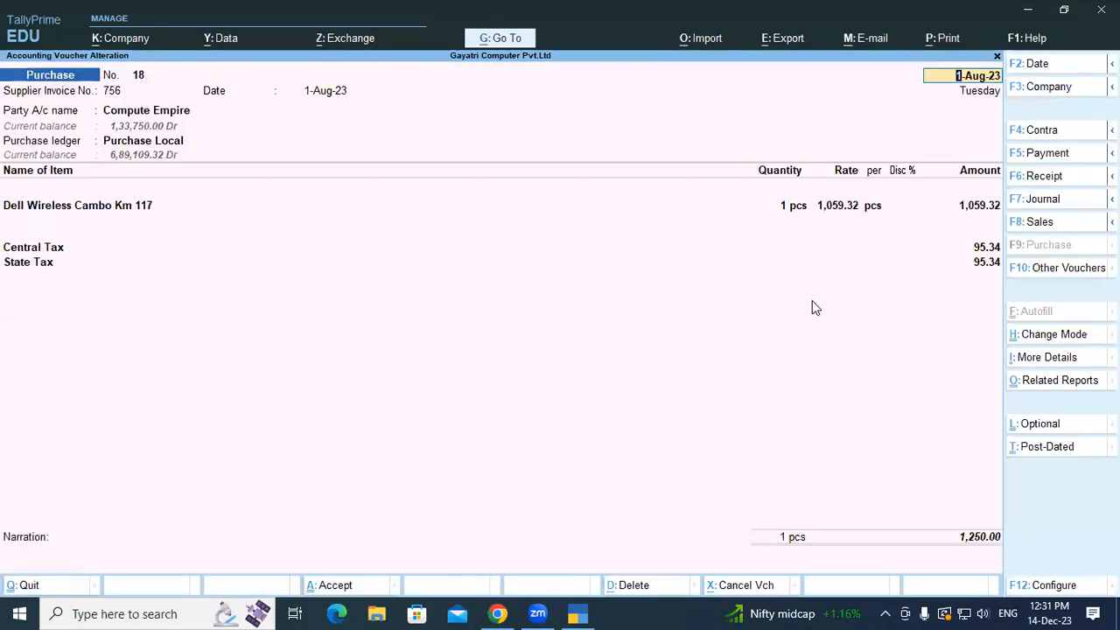